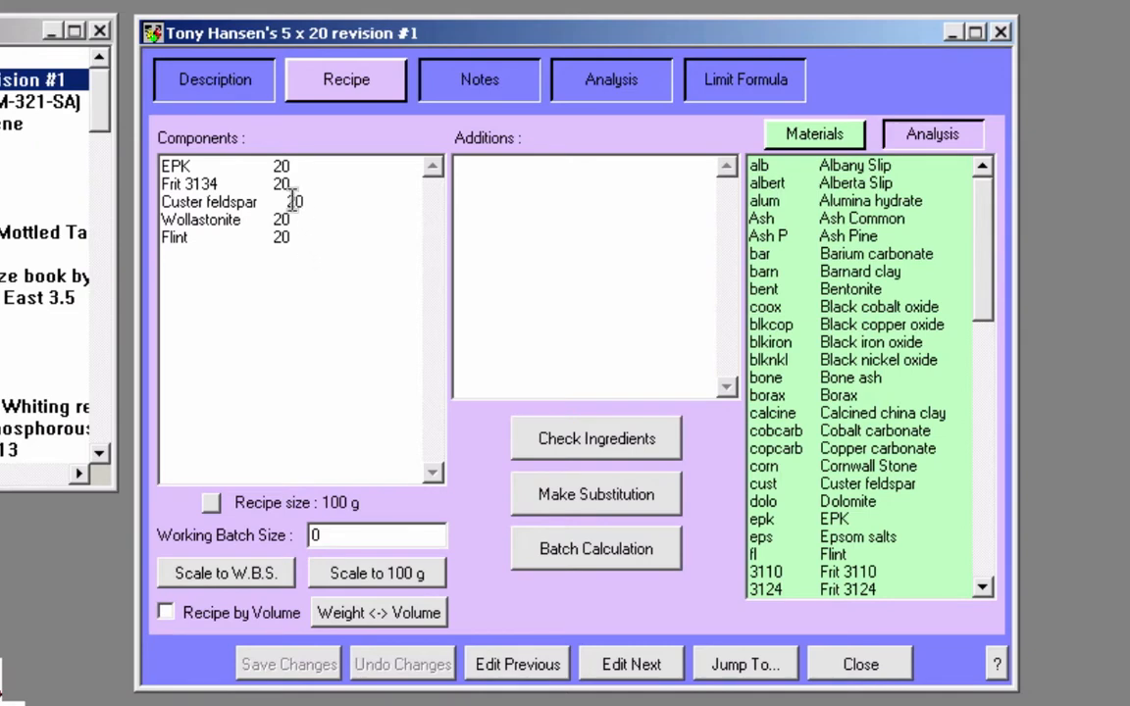
# Open the batch calculation for the 5 x 20 revision #1 recipe and add the suggested G-200 at 19.534.
pyautogui.click(568, 555)
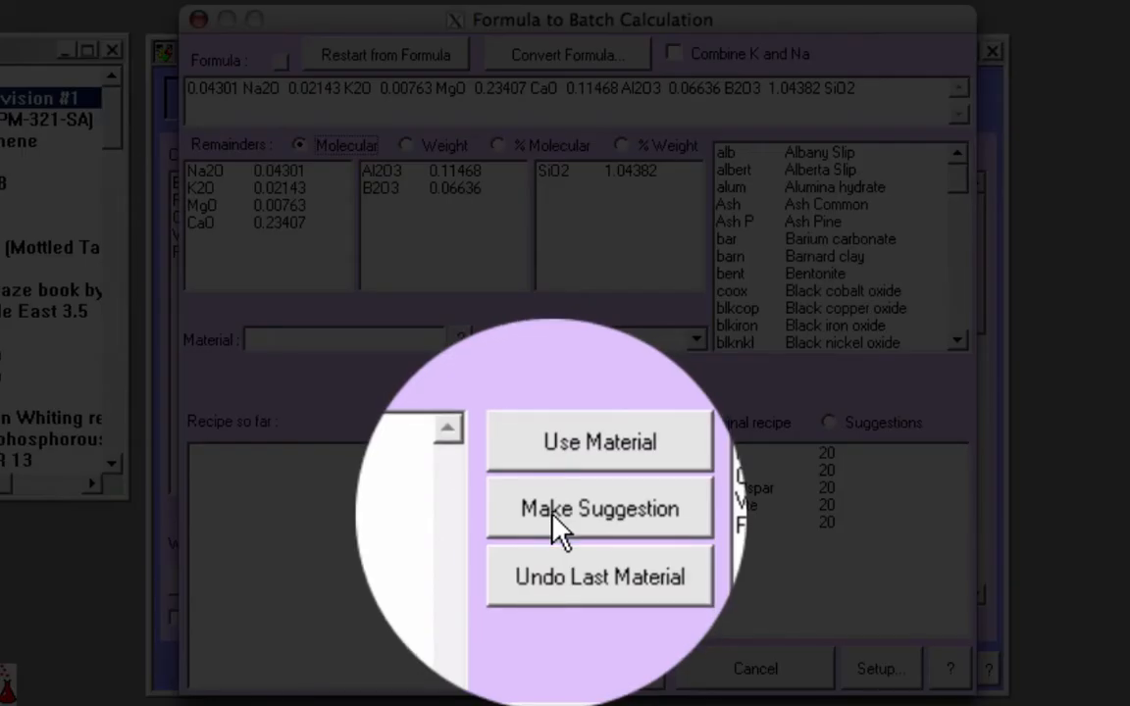
pyautogui.click(552, 510)
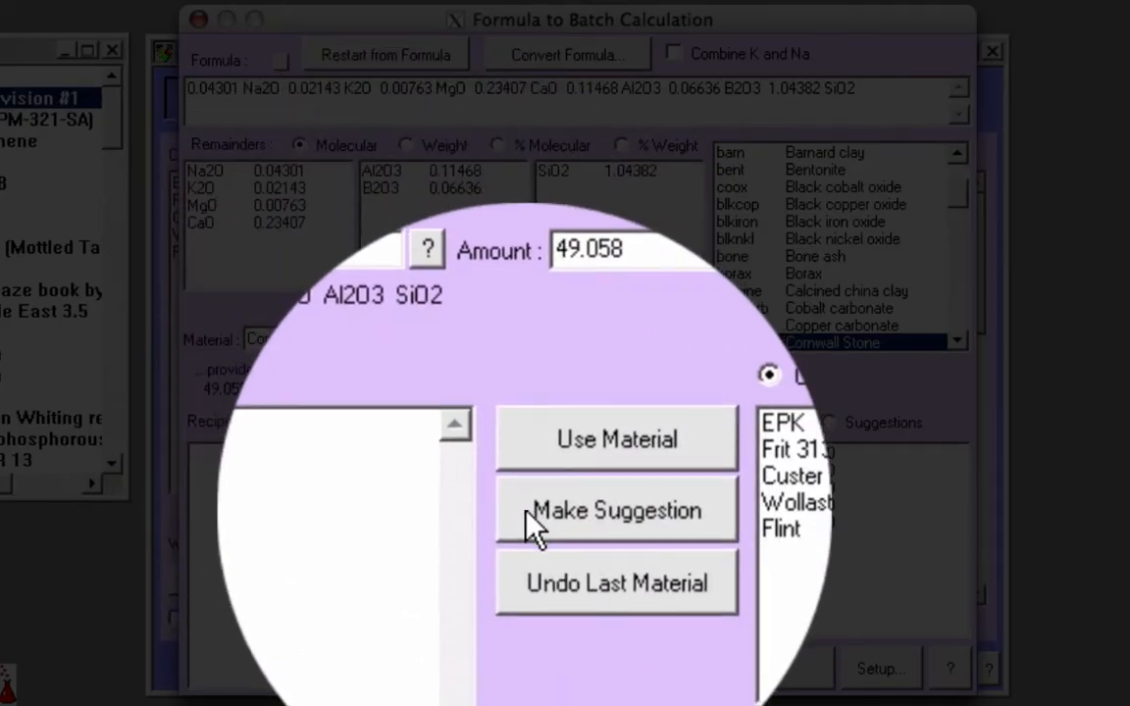
pyautogui.click(539, 525)
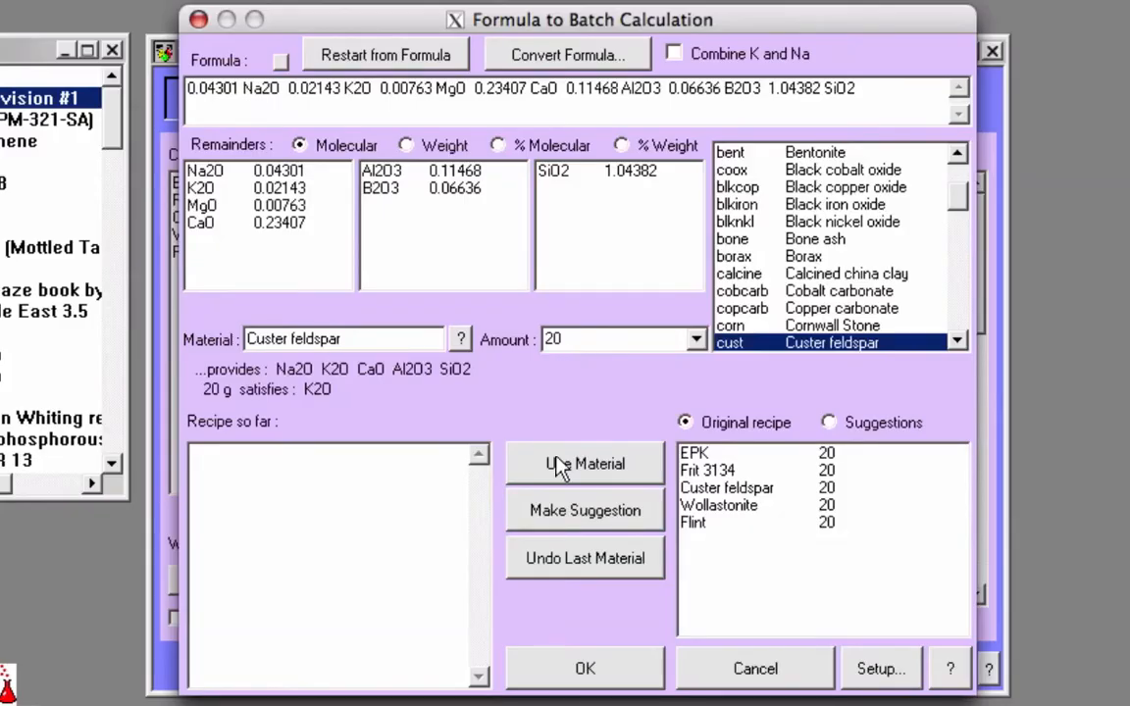
pyautogui.click(547, 520)
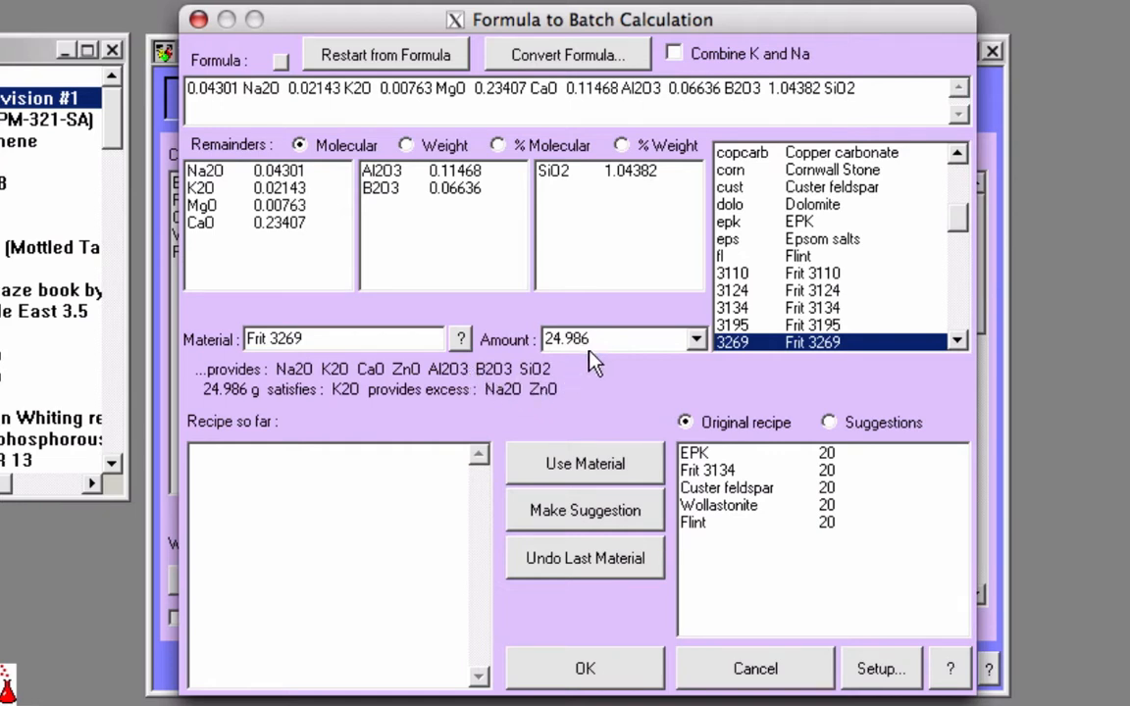
pyautogui.click(543, 516)
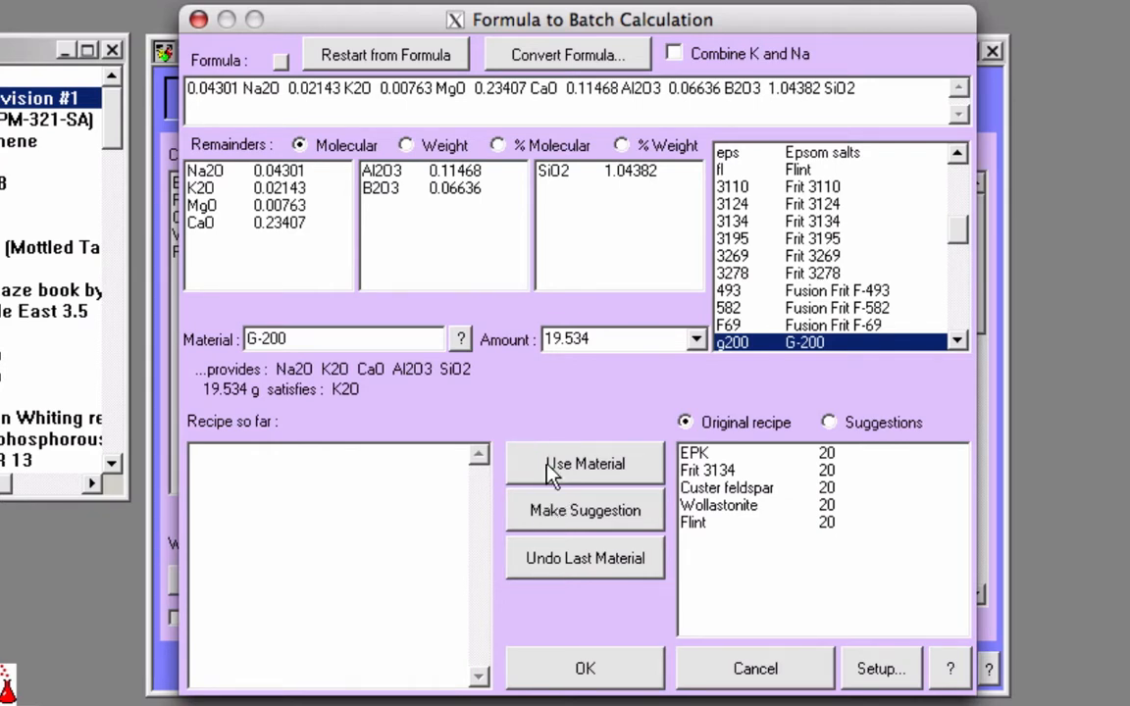
pyautogui.click(533, 474)
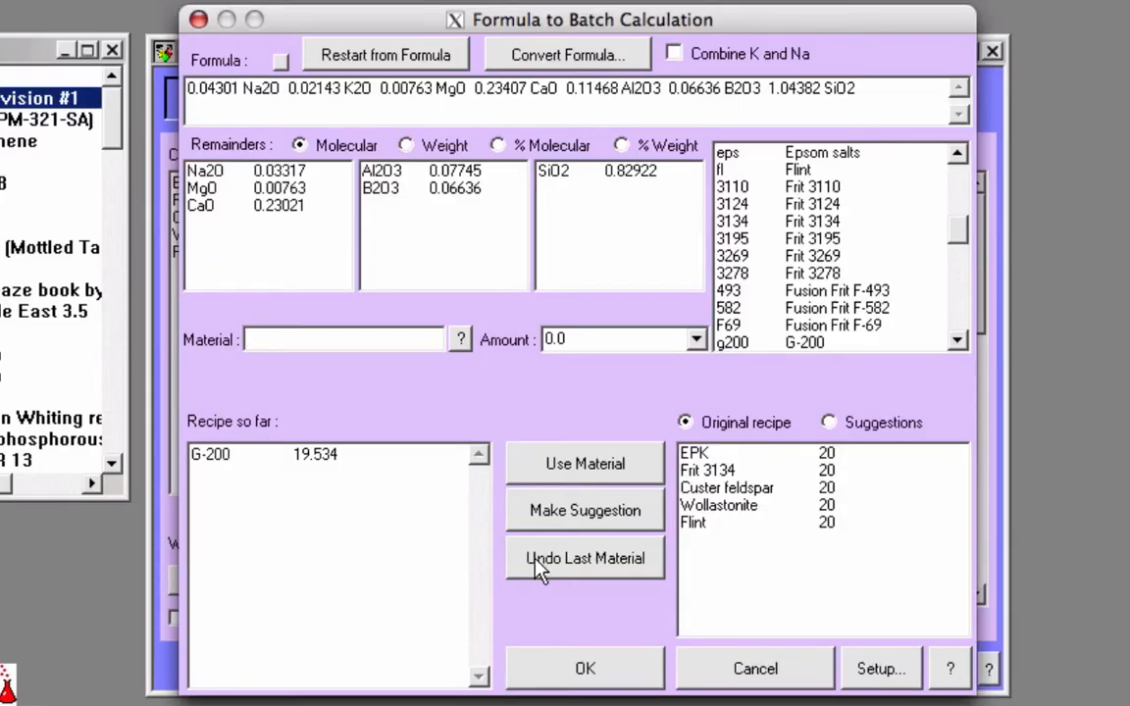
# Undo the G-200 addition, try using 12.534 of it instead, and undo that too.
pyautogui.click(538, 572)
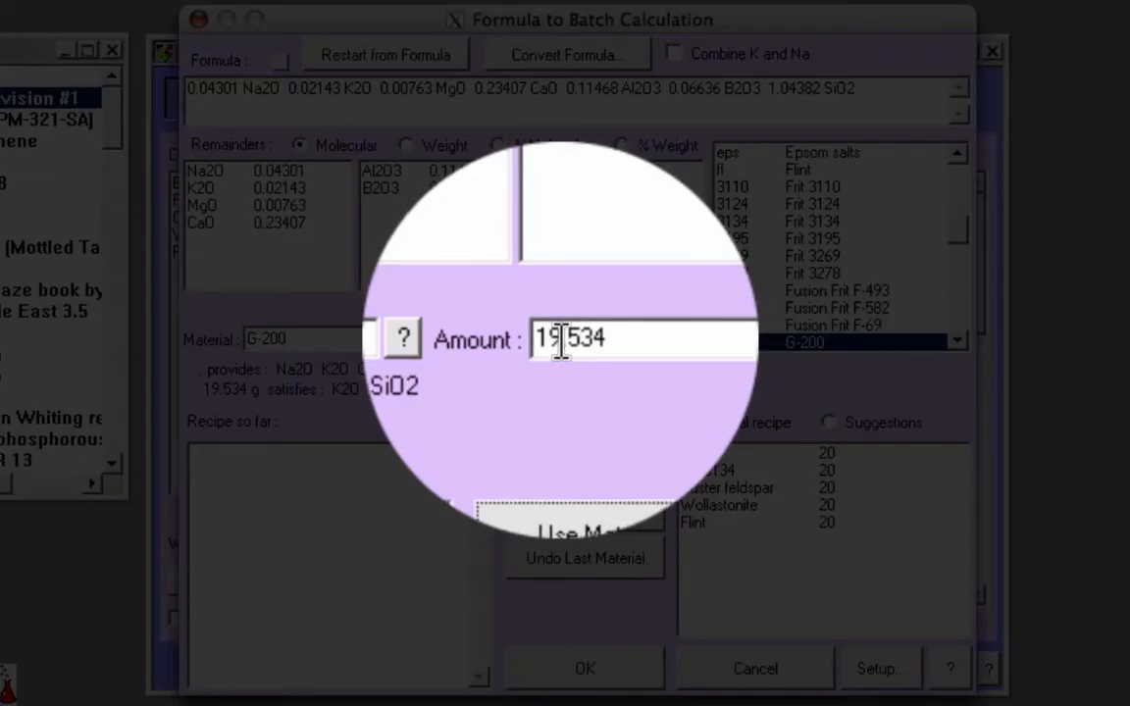
pyautogui.moveTo(559, 340); pyautogui.dragTo(546, 339)
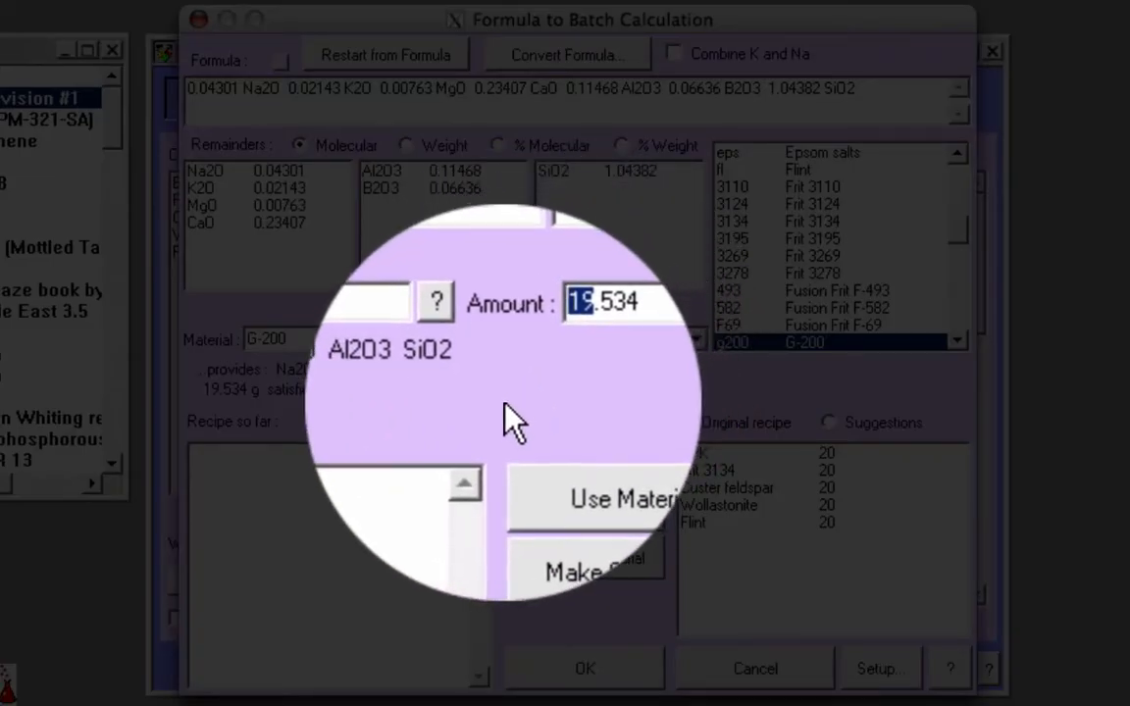
pyautogui.write('12')
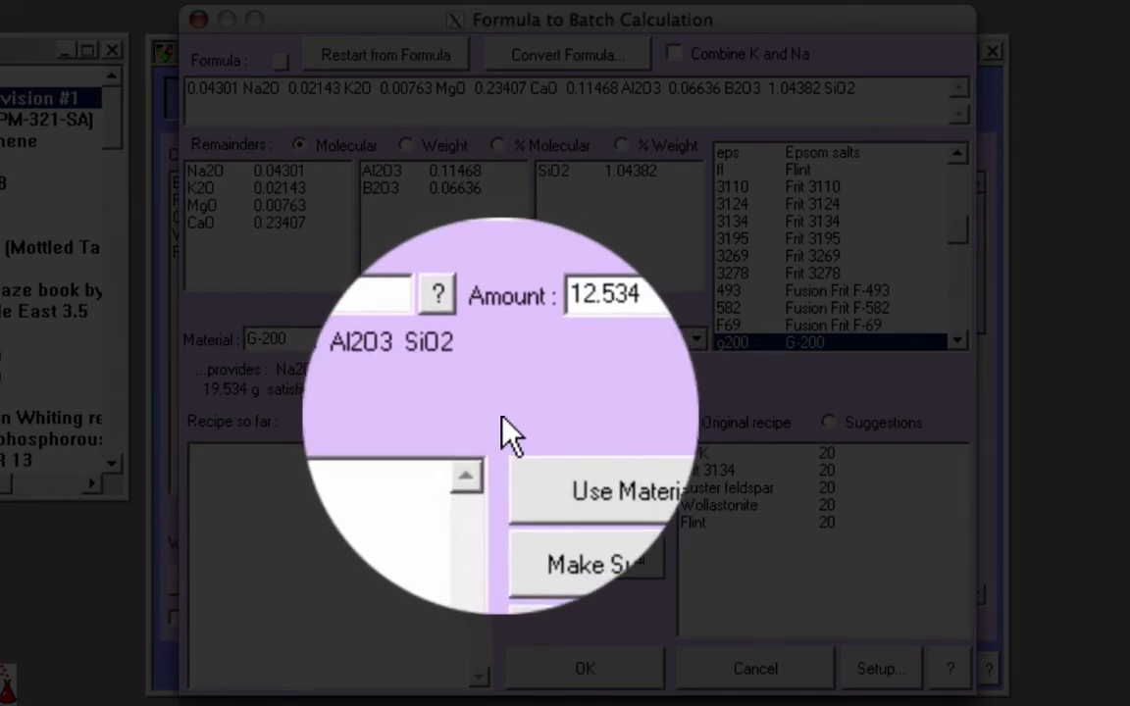
pyautogui.click(530, 463)
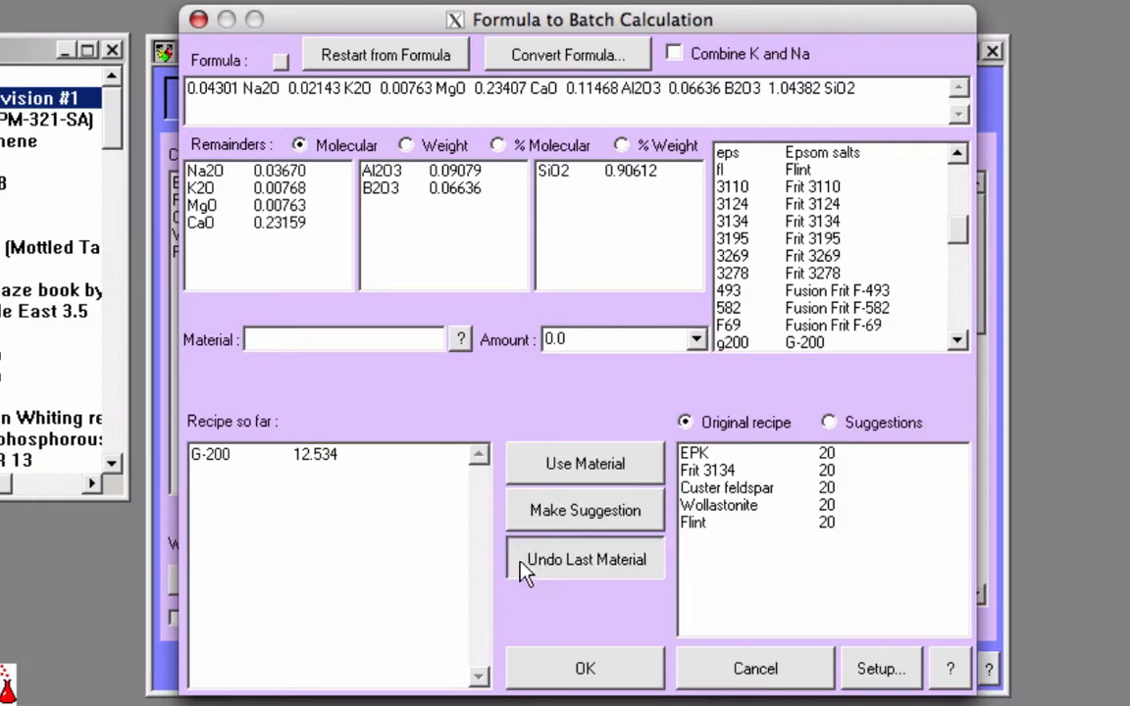
pyautogui.click(526, 569)
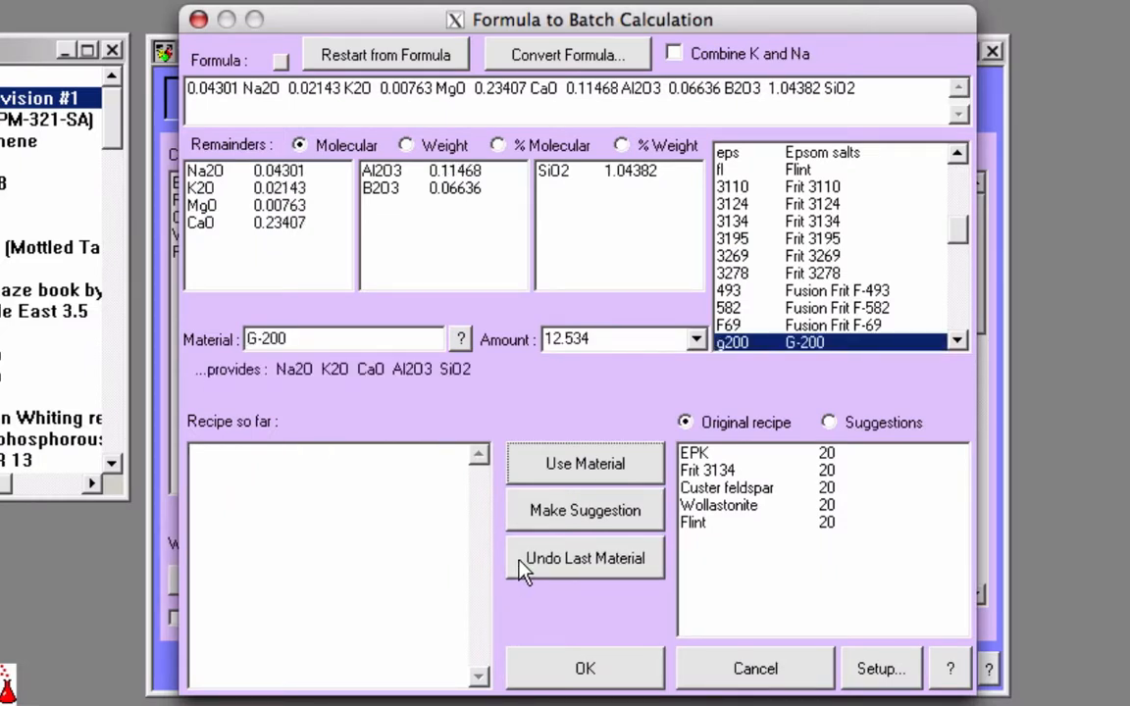
# Cycle through the material suggestions to G-200 and add it to the recipe at 19.534.
pyautogui.click(561, 518)
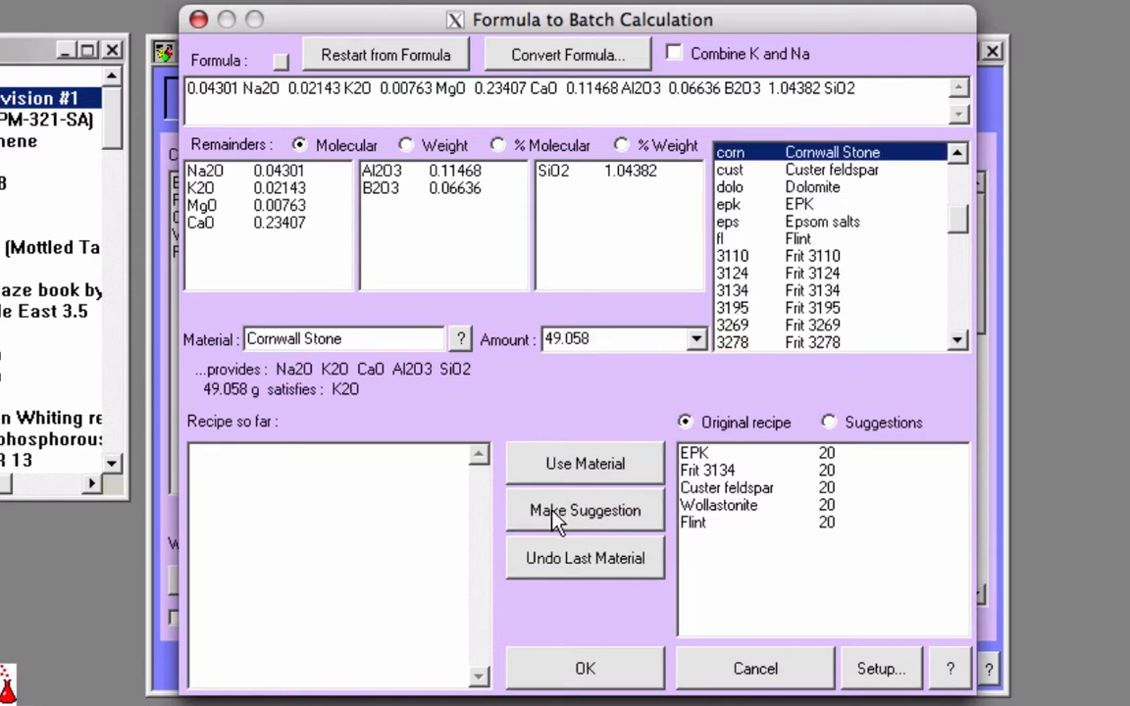
pyautogui.click(556, 522)
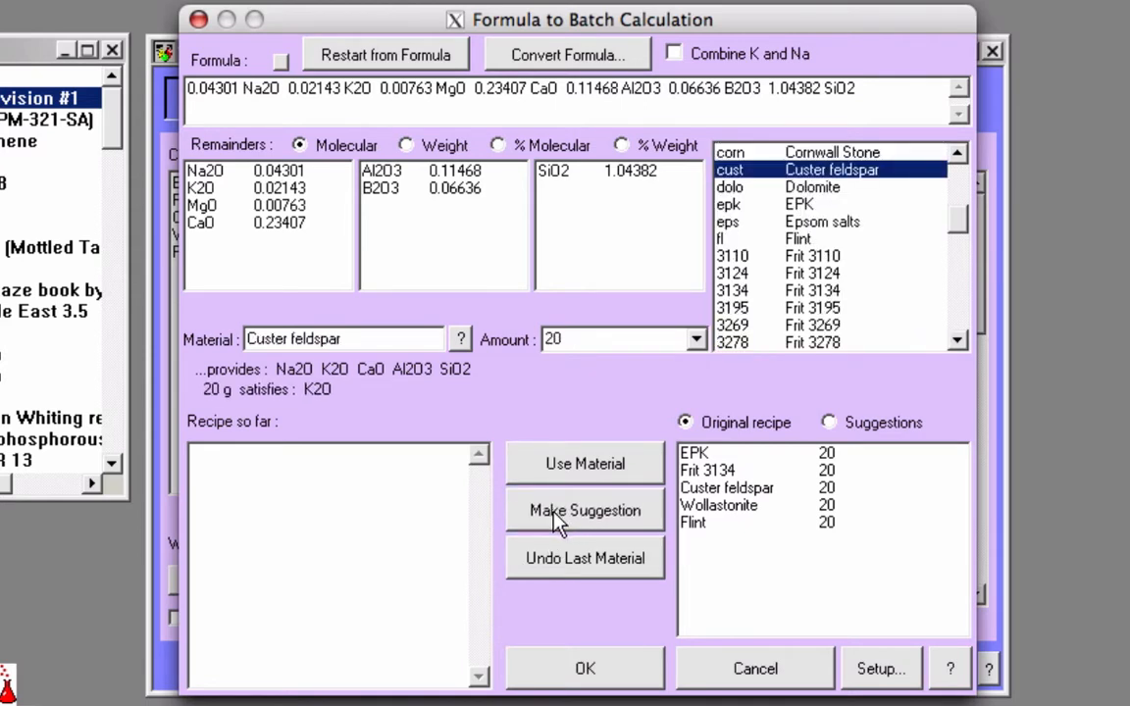
pyautogui.click(555, 522)
pyautogui.click(557, 522)
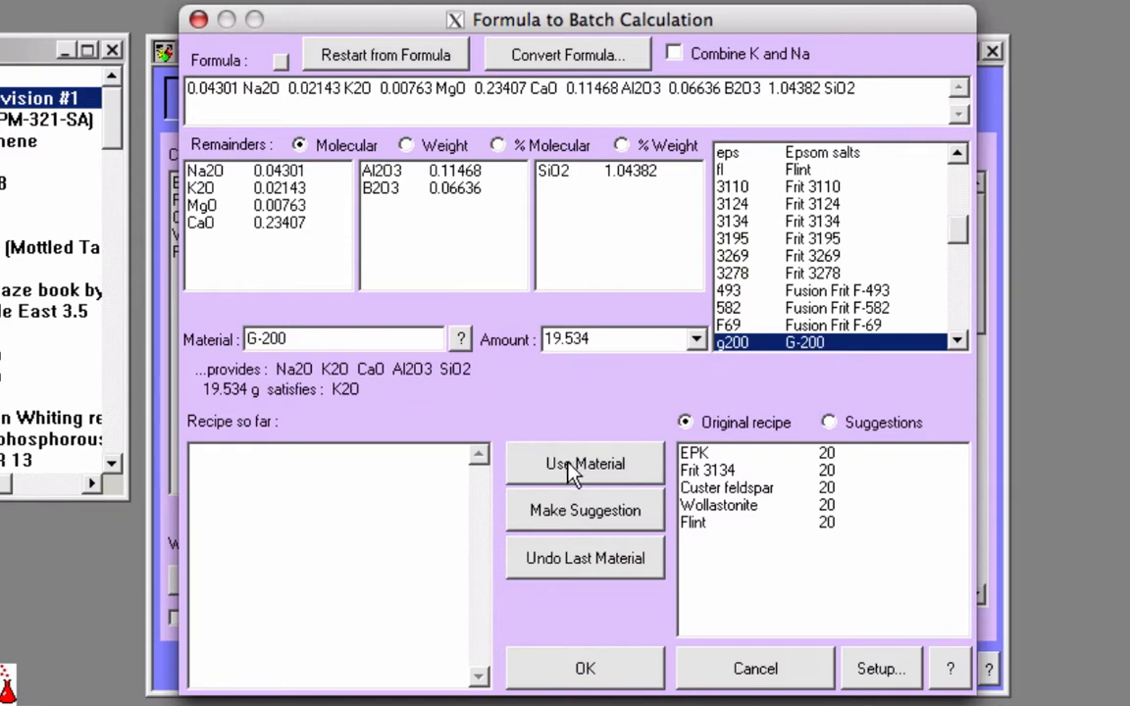
pyautogui.click(569, 478)
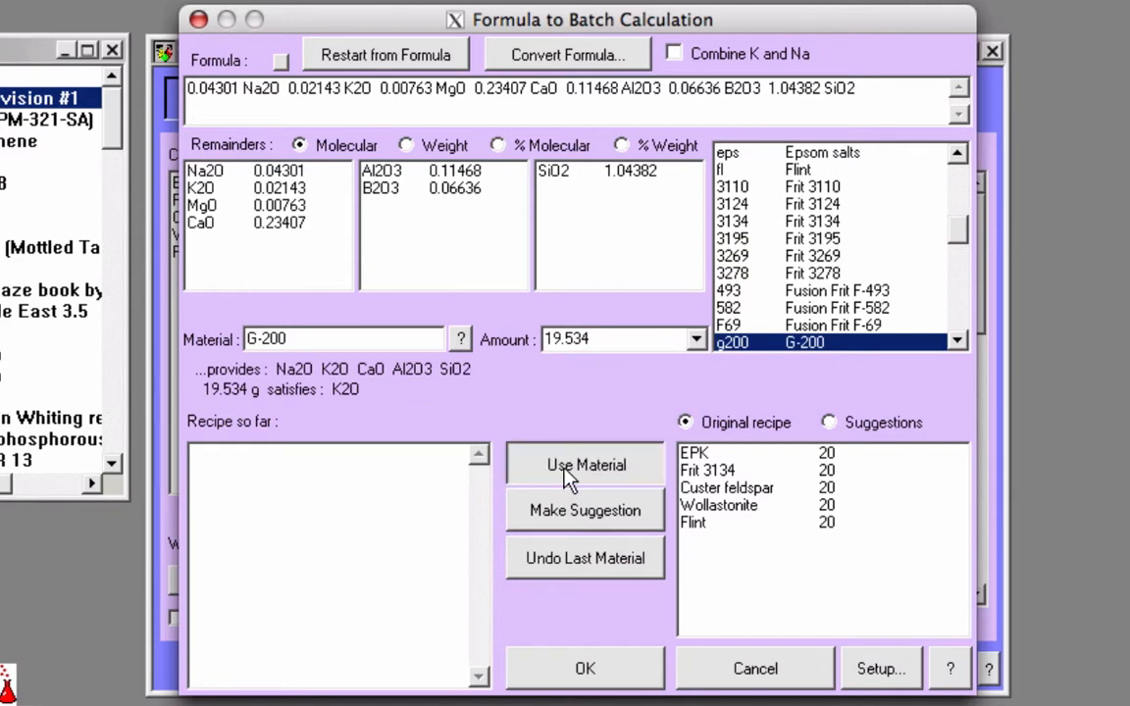
# Cycle through the boron source suggestions to Gerstley borate and add it to the recipe at 11.21.
pyautogui.click(555, 518)
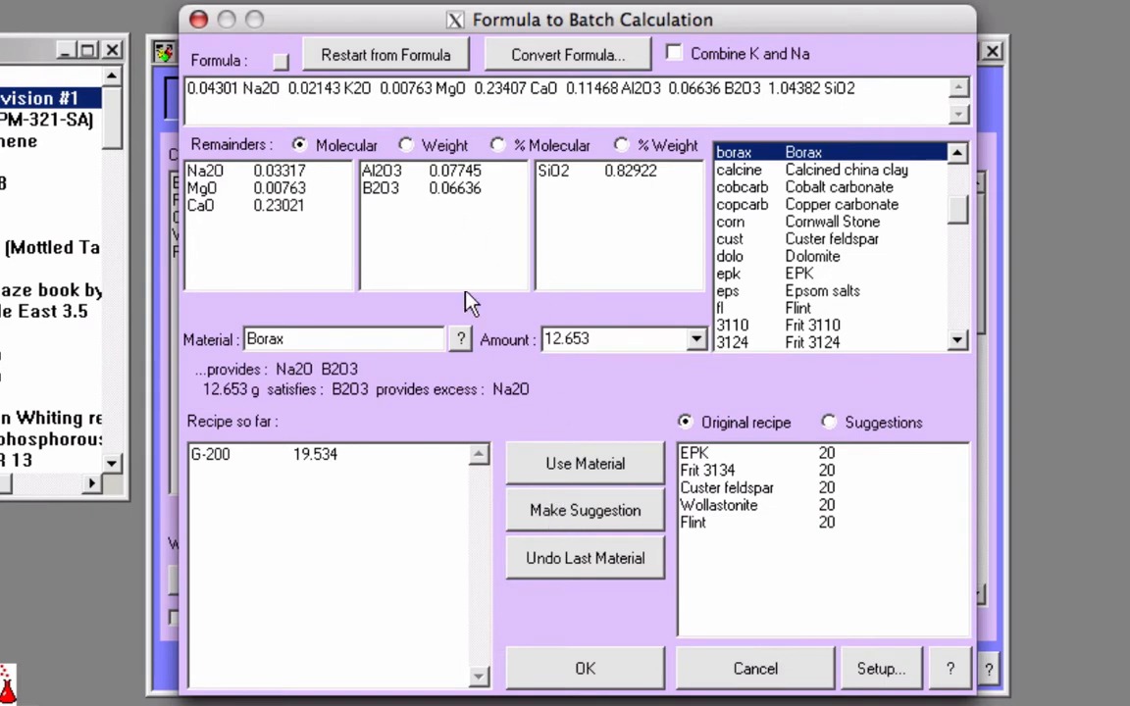
pyautogui.click(533, 518)
pyautogui.click(533, 518)
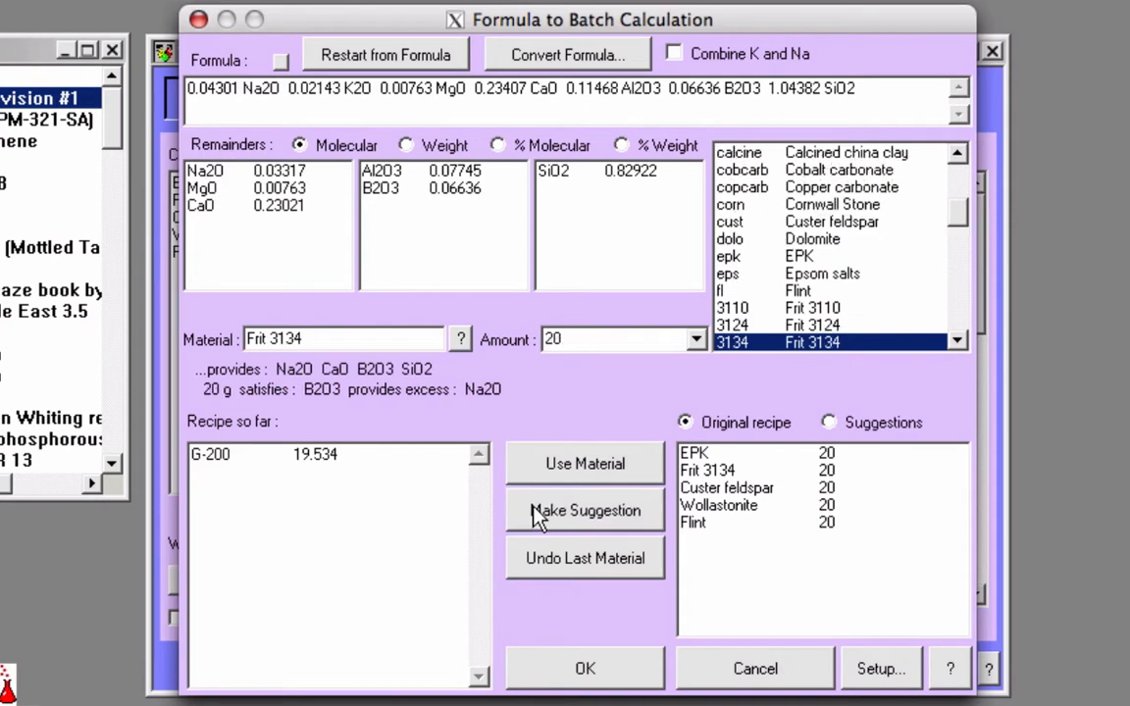
pyautogui.click(533, 518)
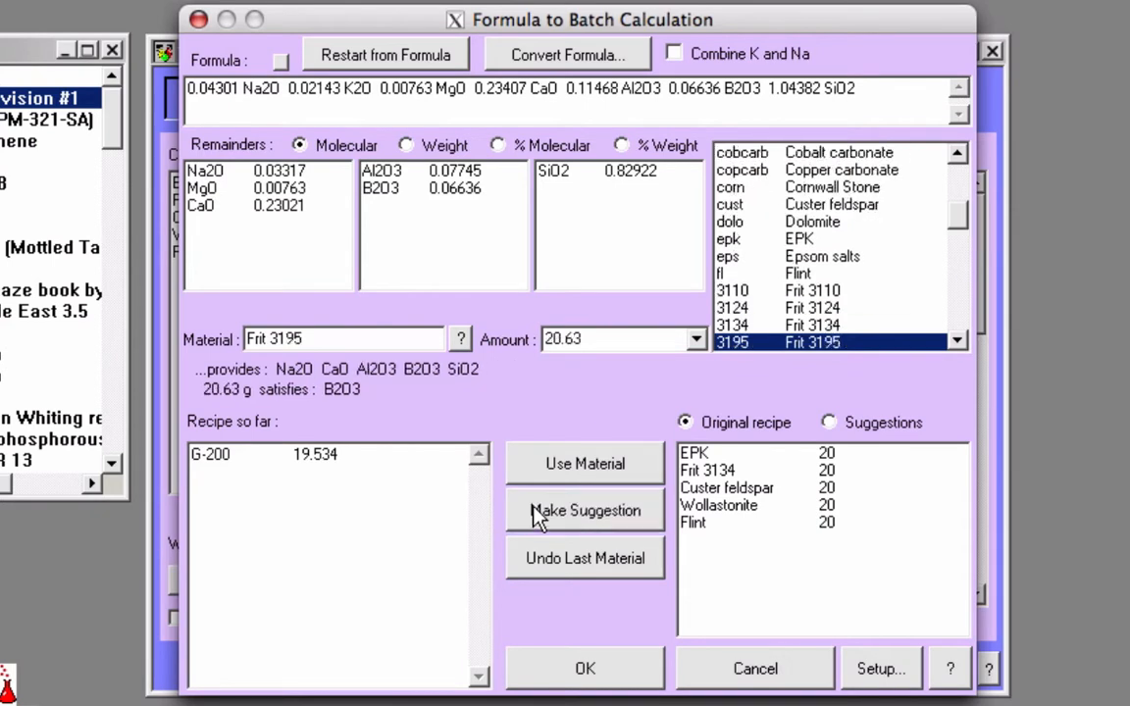
pyautogui.click(532, 518)
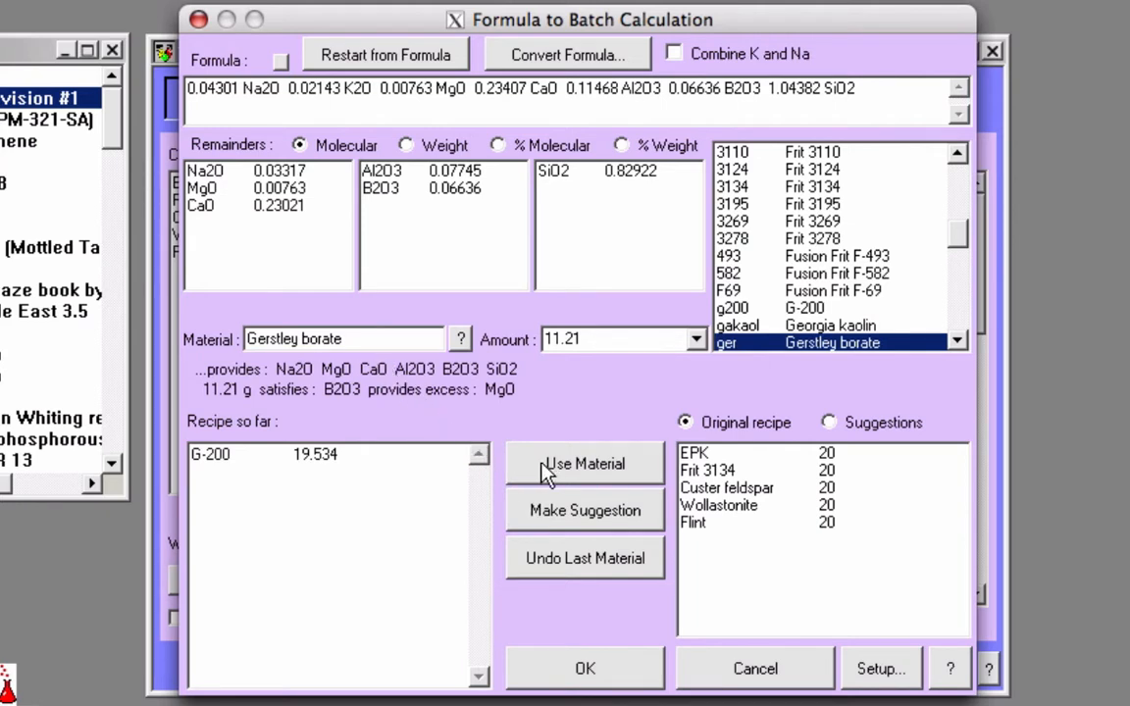
pyautogui.click(535, 475)
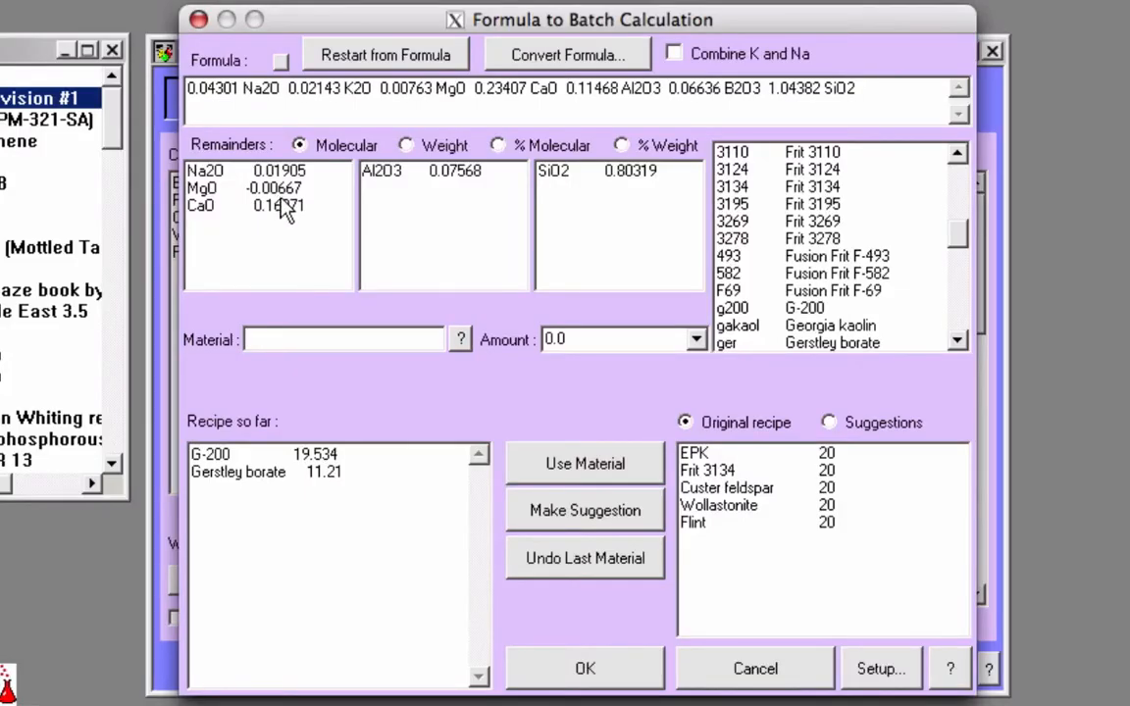
# Add the suggested Frit 3110 at 7.715 and Wollastonite at 19.967 to the recipe.
pyautogui.click(581, 518)
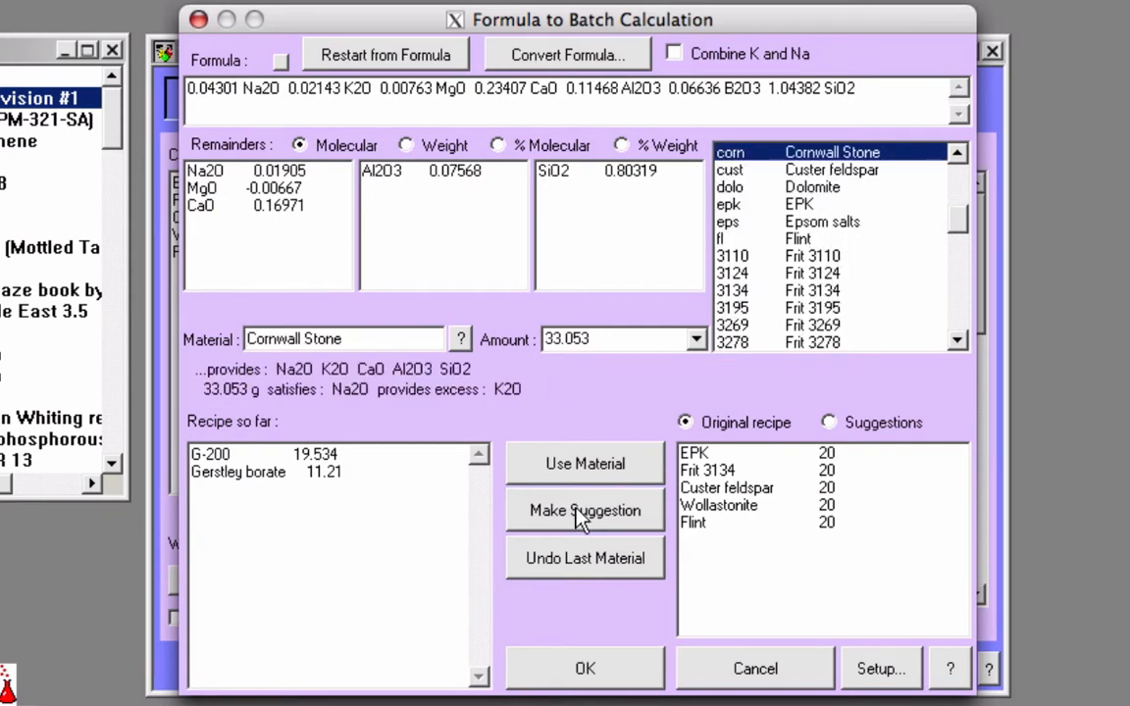
pyautogui.click(581, 518)
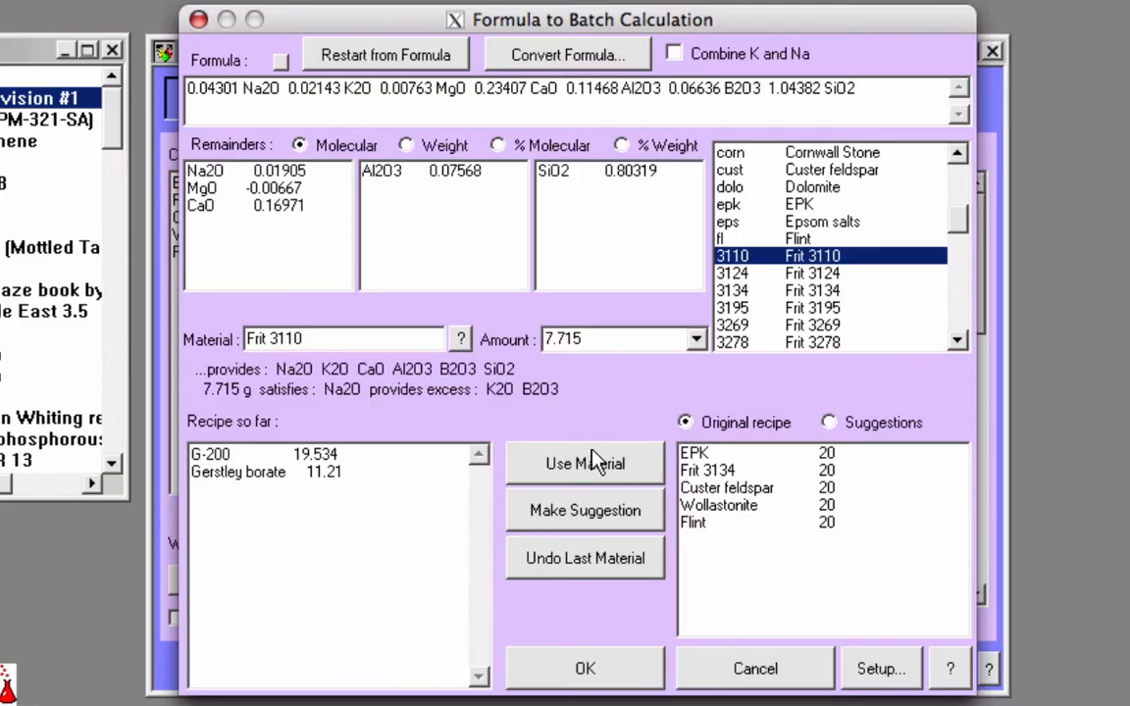
pyautogui.click(584, 469)
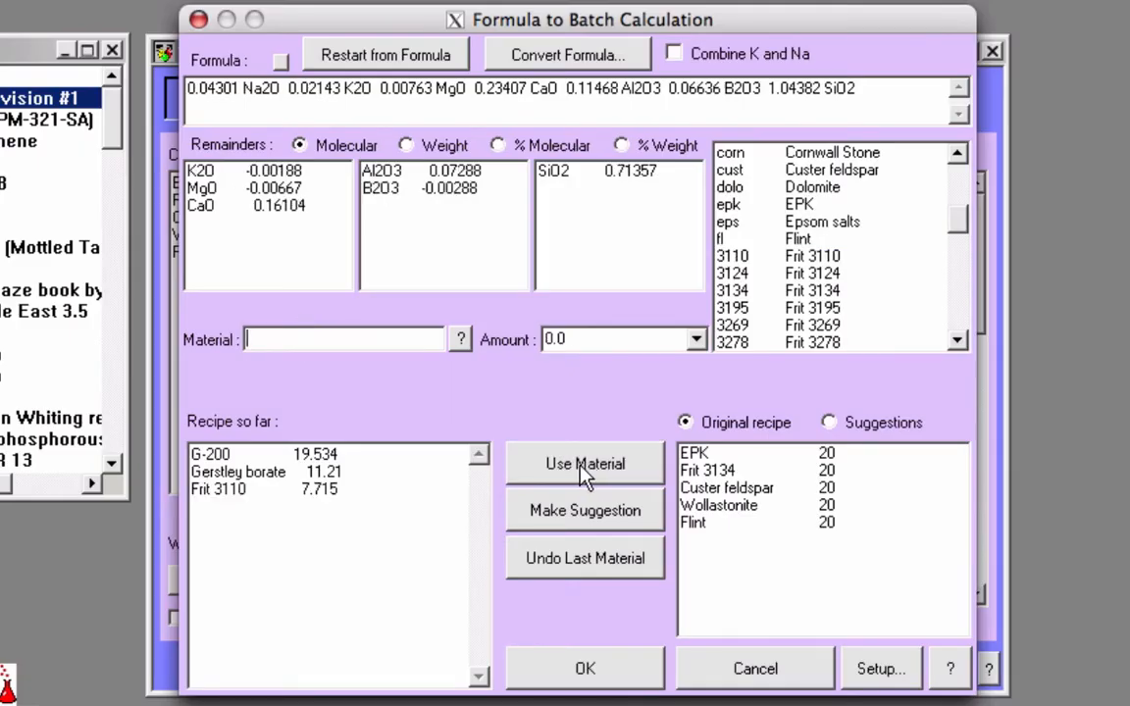
pyautogui.click(575, 510)
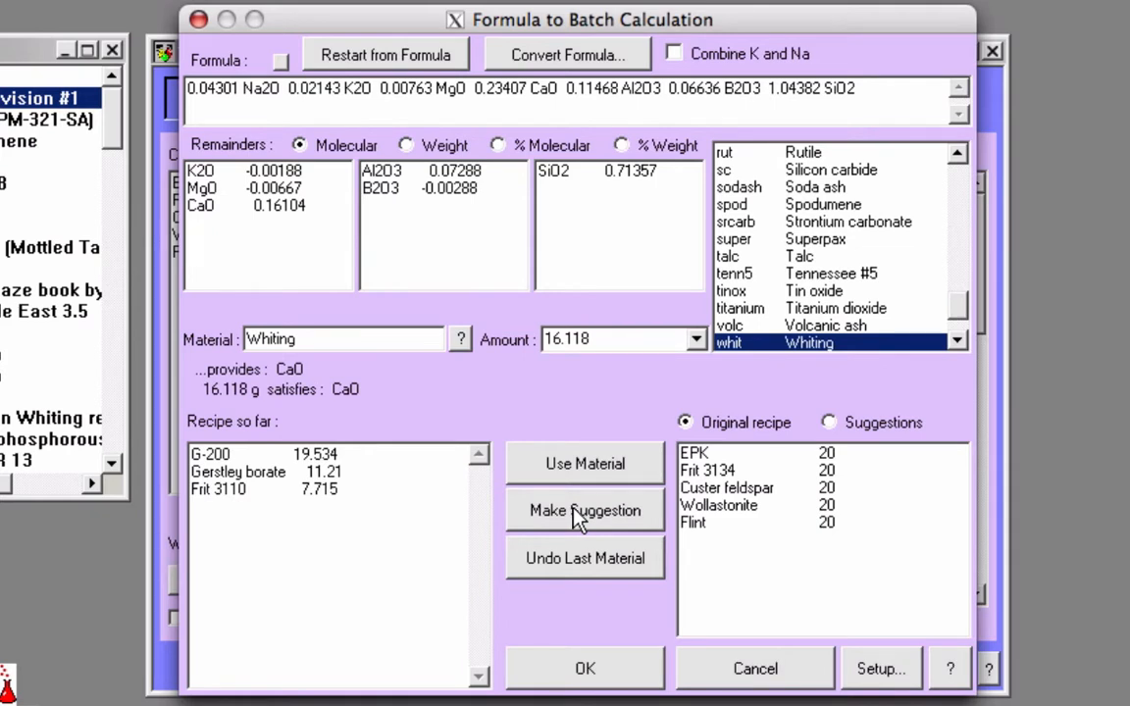
pyautogui.click(576, 524)
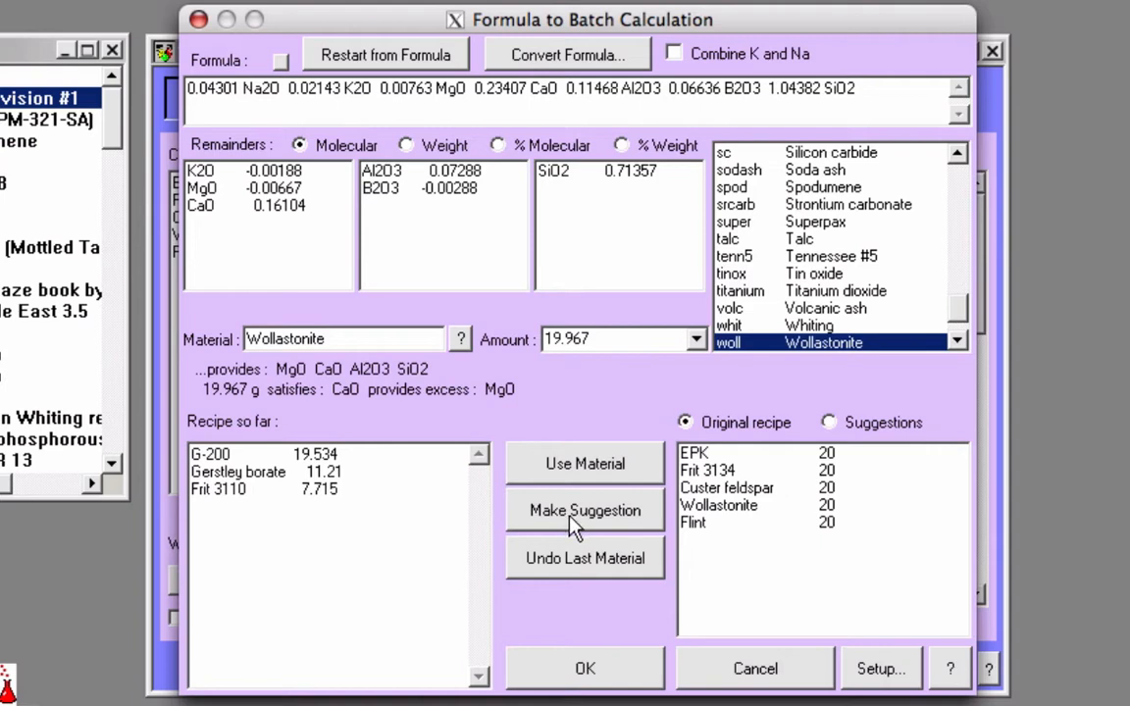
pyautogui.click(586, 464)
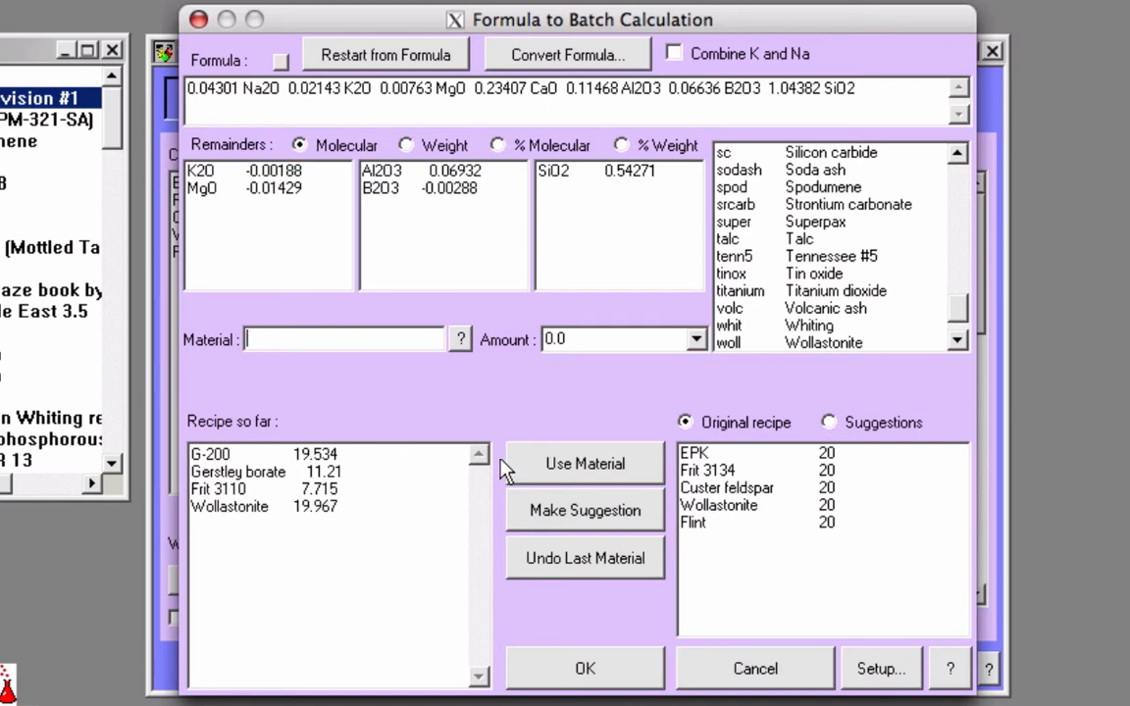
# Add the suggested EPK at 17.895 and Flint at 24.278 to satisfy the remaining Al2O3 and SiO2.
pyautogui.click(559, 527)
pyautogui.click(558, 512)
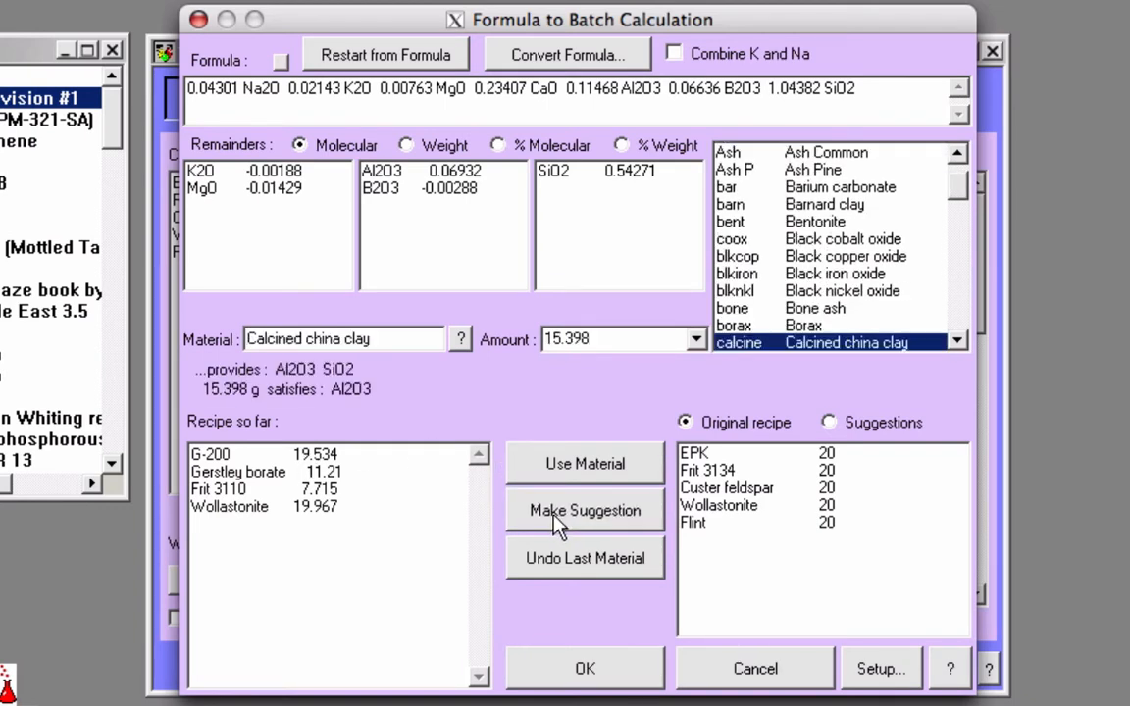
pyautogui.click(554, 515)
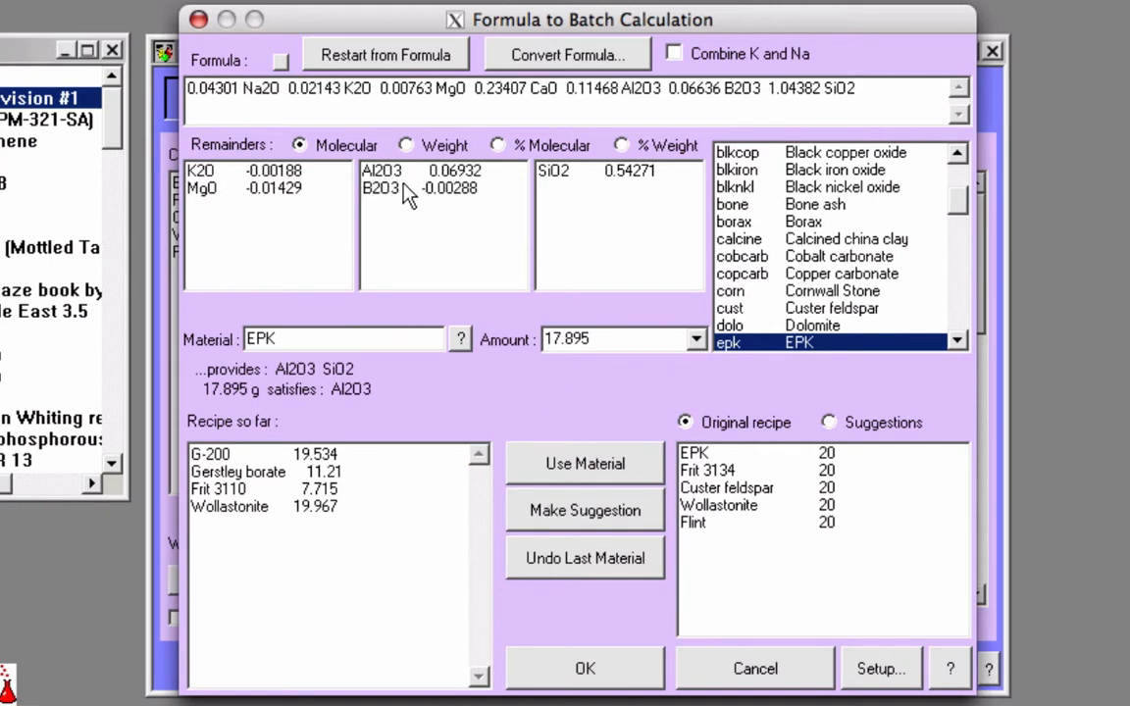
pyautogui.click(545, 467)
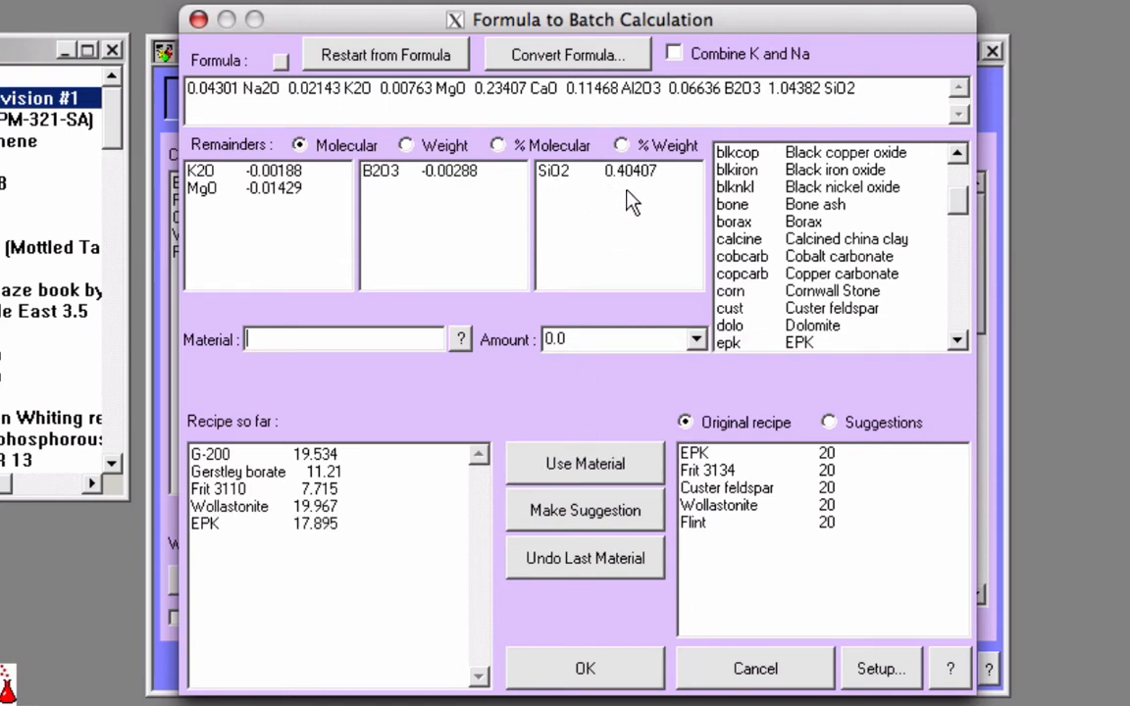
pyautogui.click(535, 516)
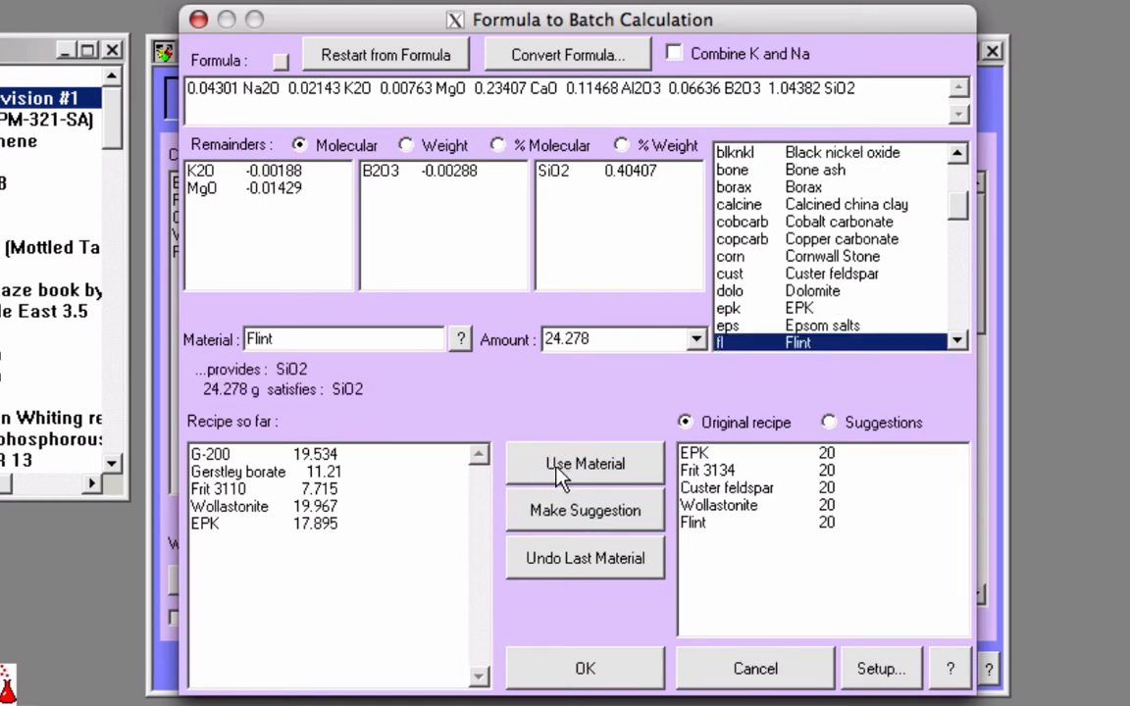
pyautogui.click(561, 475)
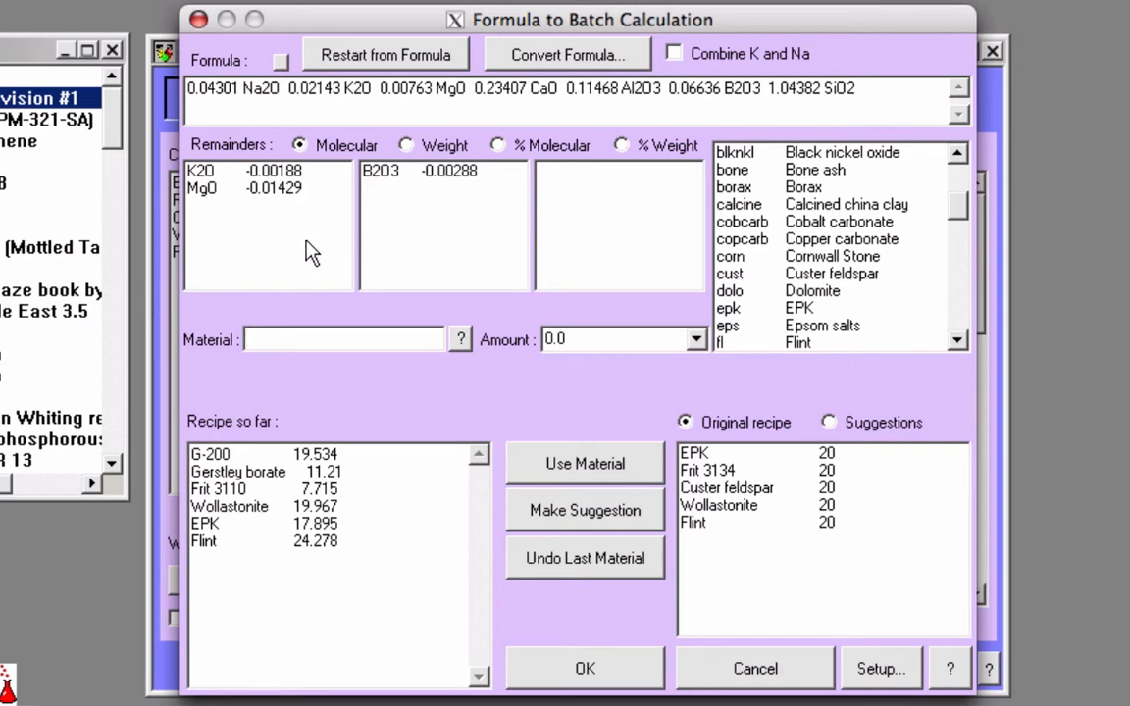
# Accept the calculated recipe and scale its components to total 100 g.
pyautogui.click(573, 668)
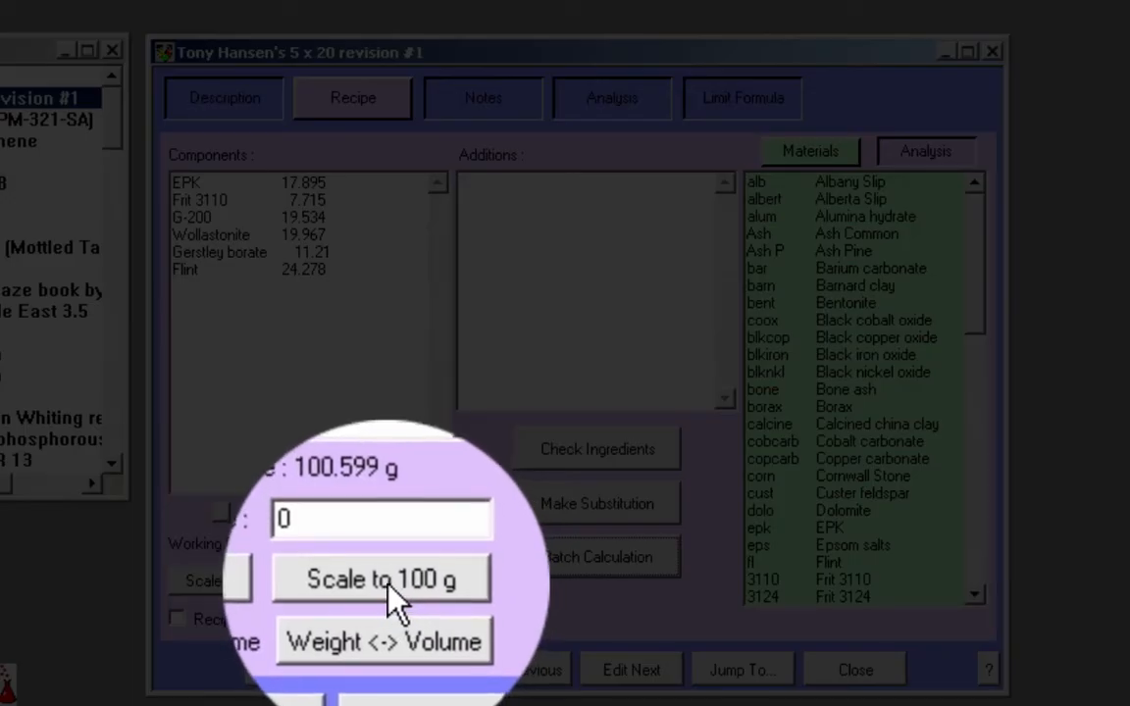
pyautogui.click(382, 580)
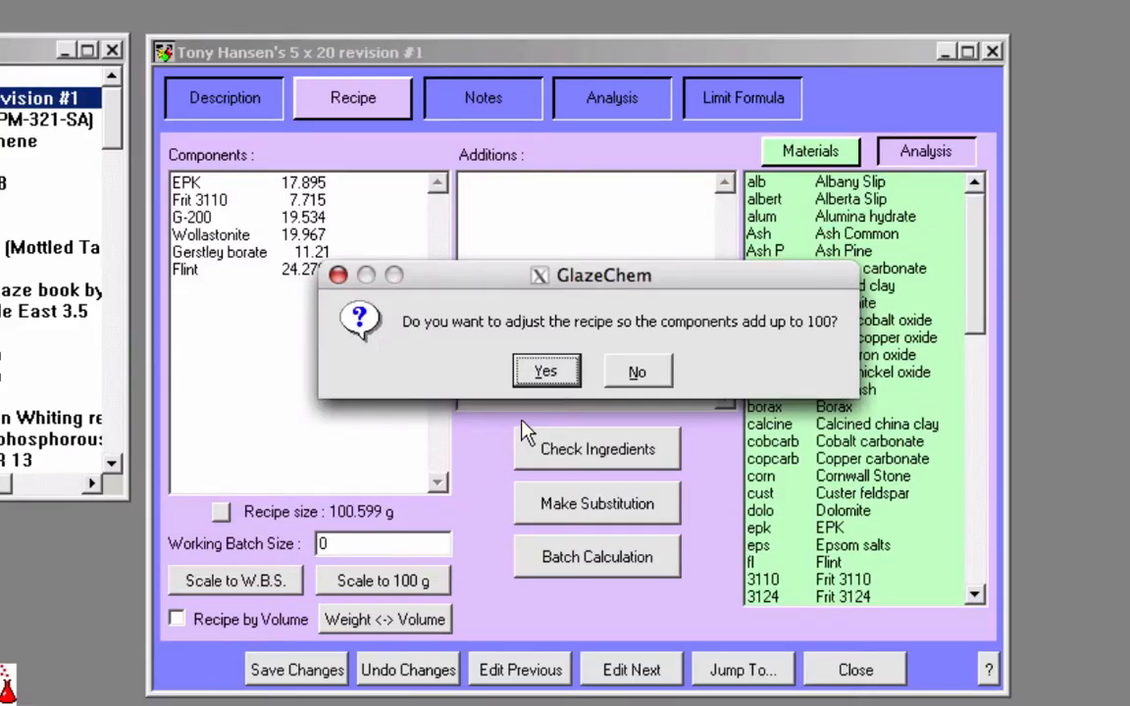
pyautogui.click(565, 370)
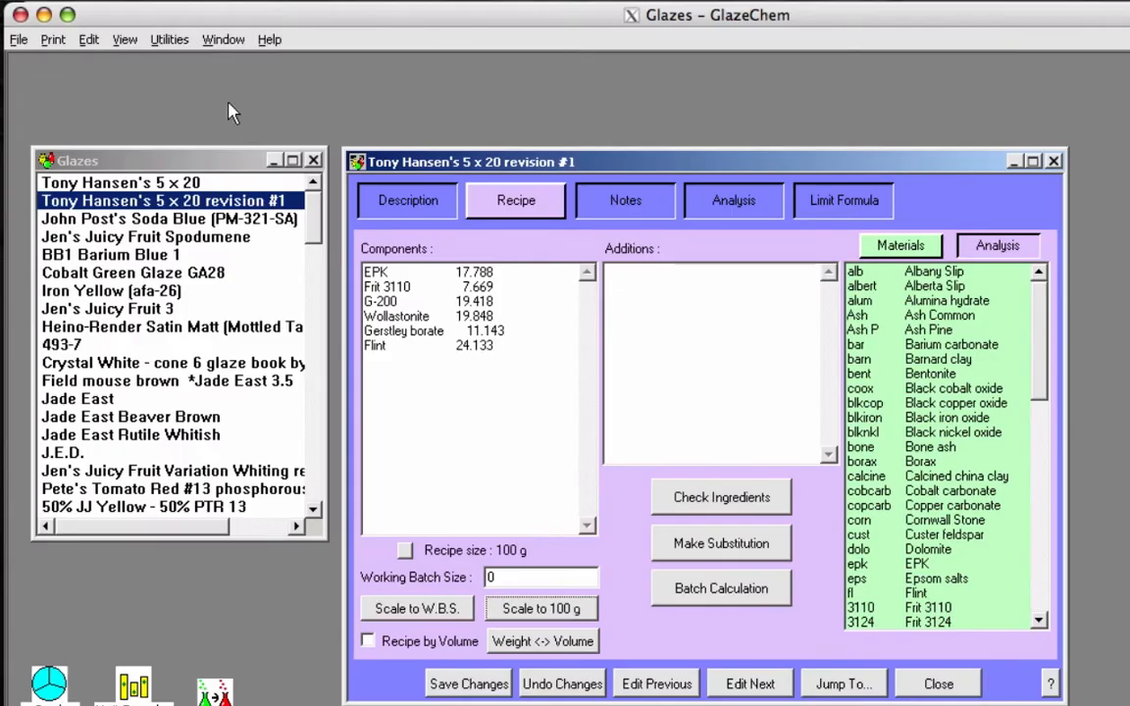
# Round off the revision #1 recipe amounts to the nearest 0.1.
pyautogui.click(181, 41)
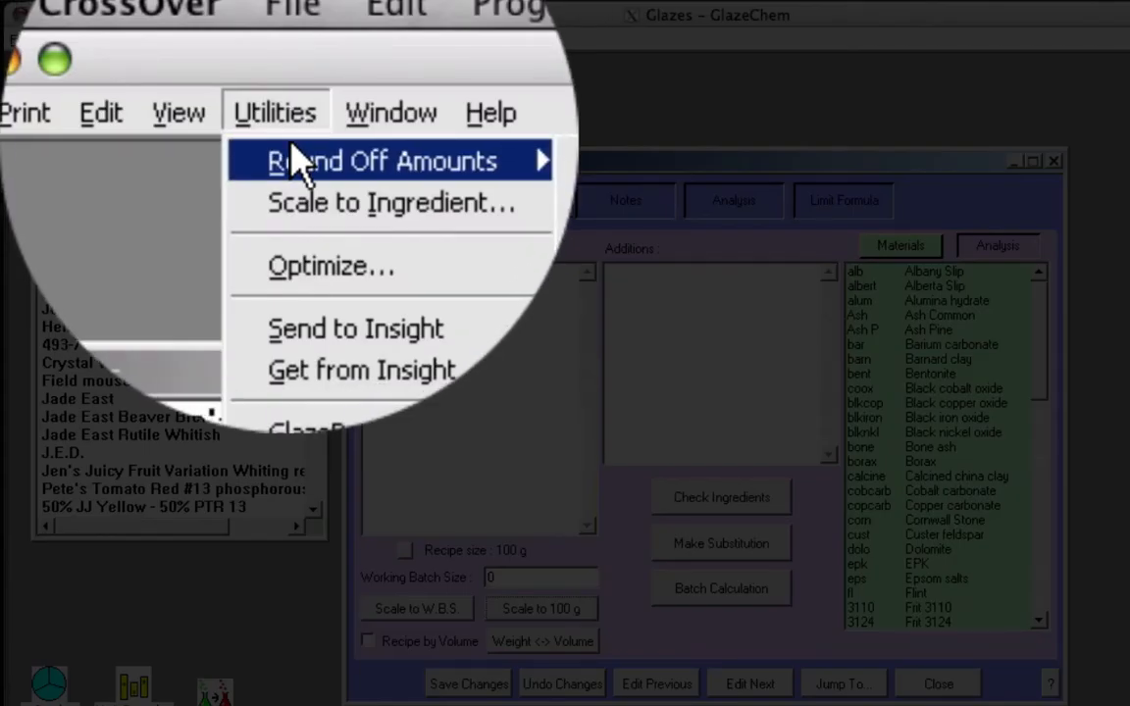
pyautogui.moveTo(292, 142)
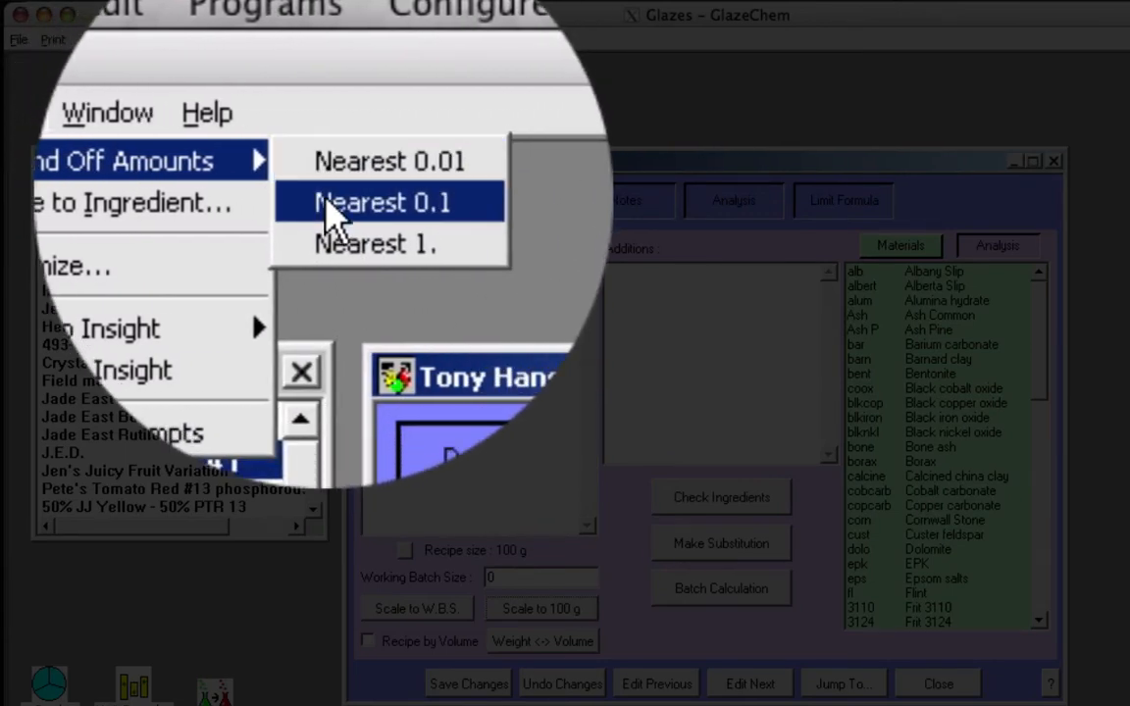
pyautogui.click(326, 208)
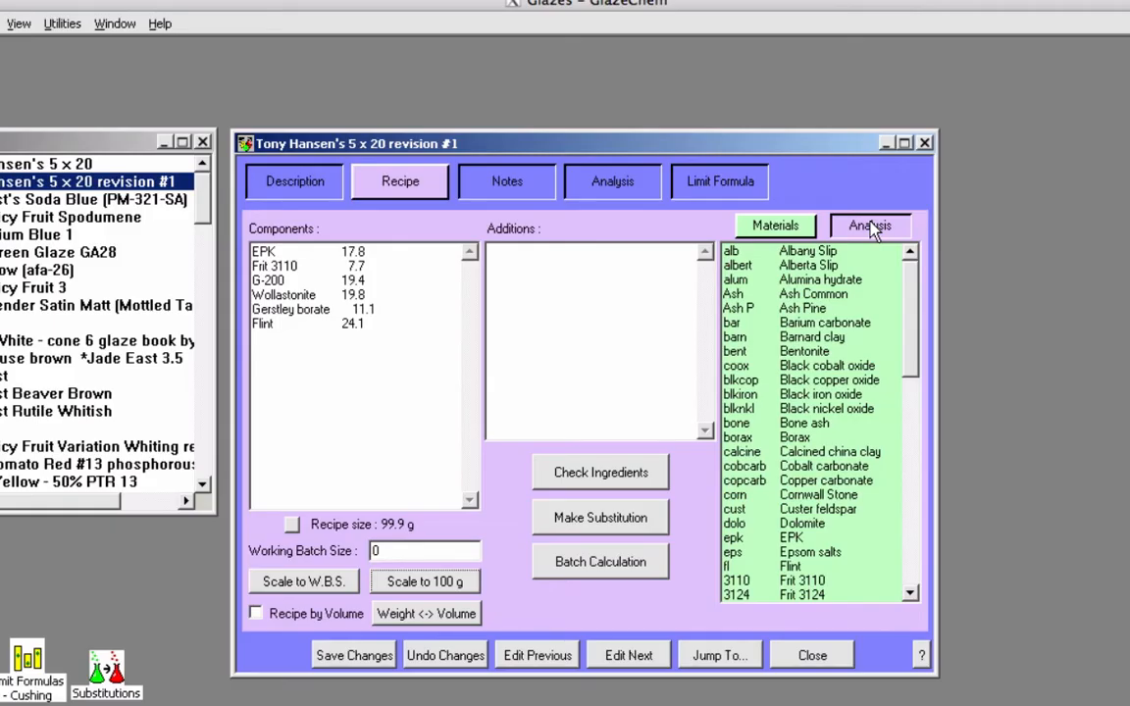
# Show the unity analysis beside the recipe and set the Flint amount to 24.2.
pyautogui.click(871, 226)
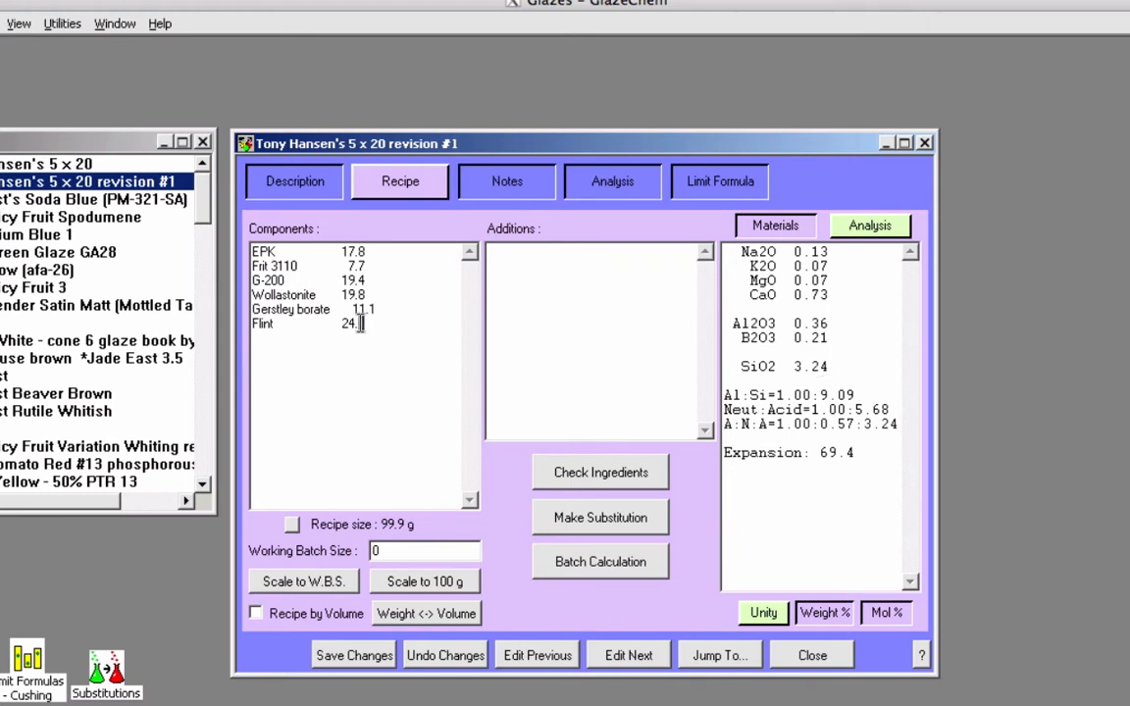
pyautogui.write('2')
pyautogui.click(402, 551)
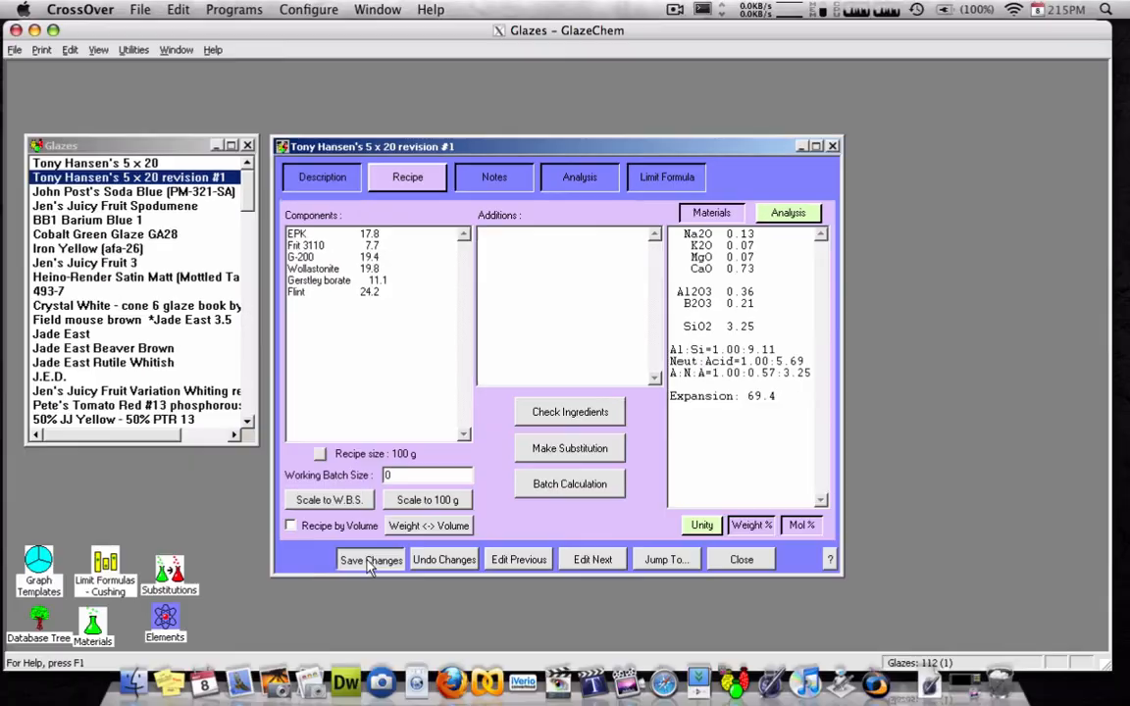
# Save the changes to the revision #1 recipe and save the glaze database.
pyautogui.click(347, 667)
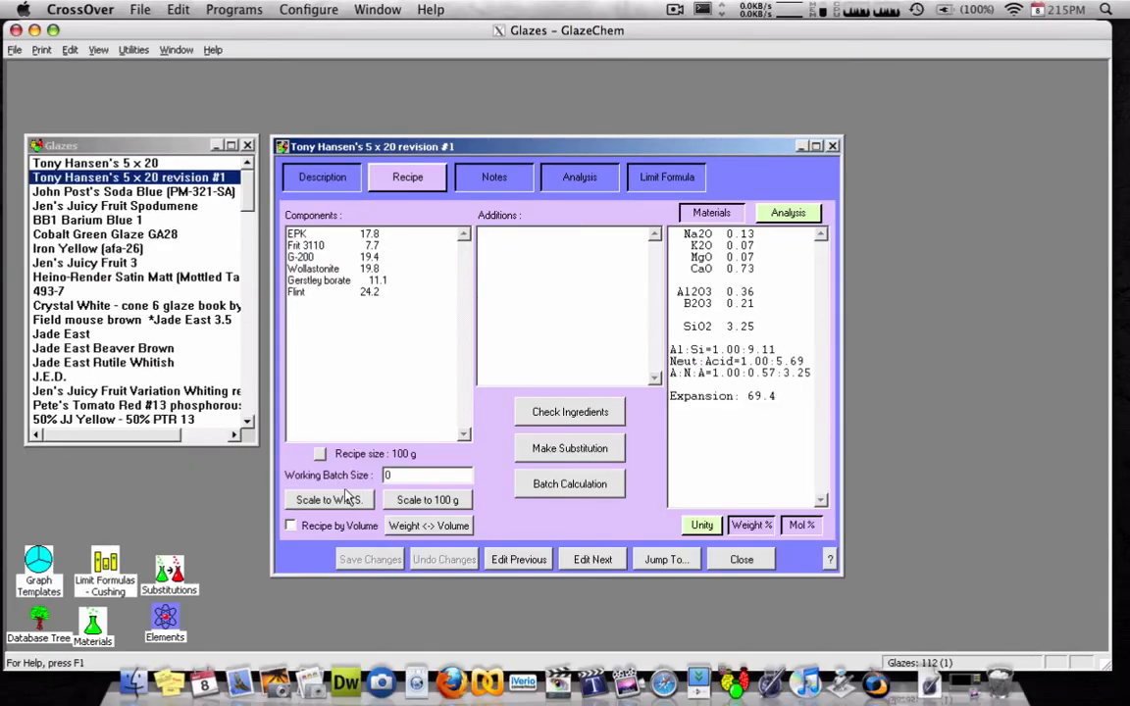
pyautogui.click(14, 50)
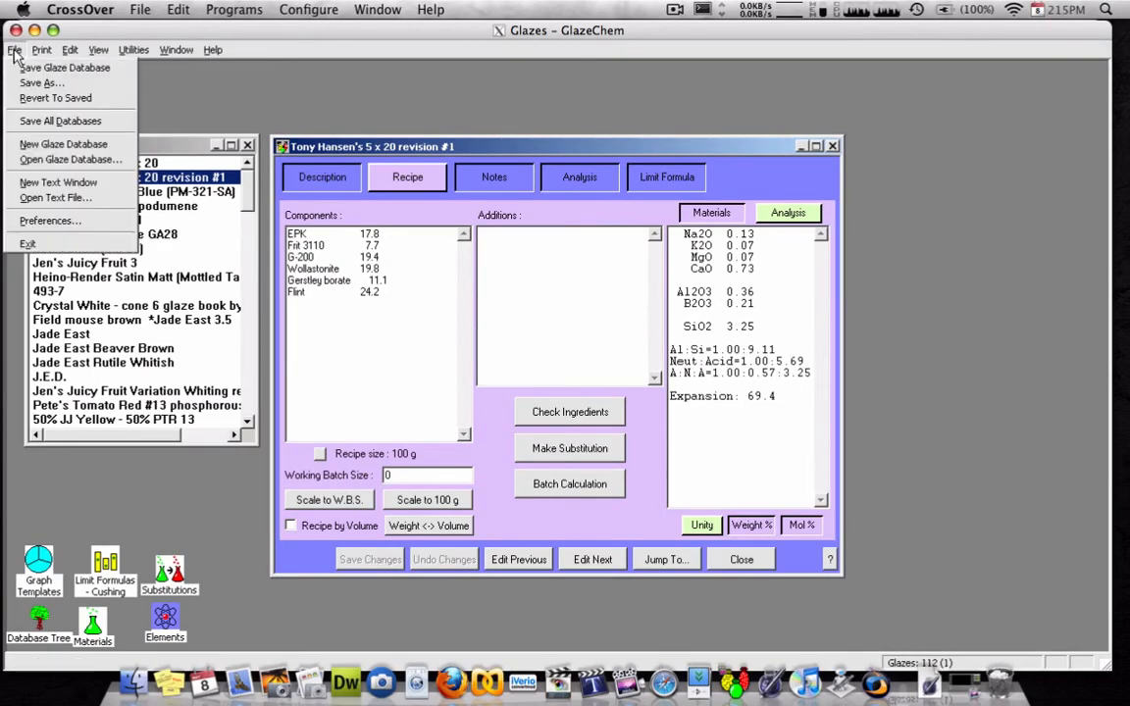
pyautogui.click(19, 69)
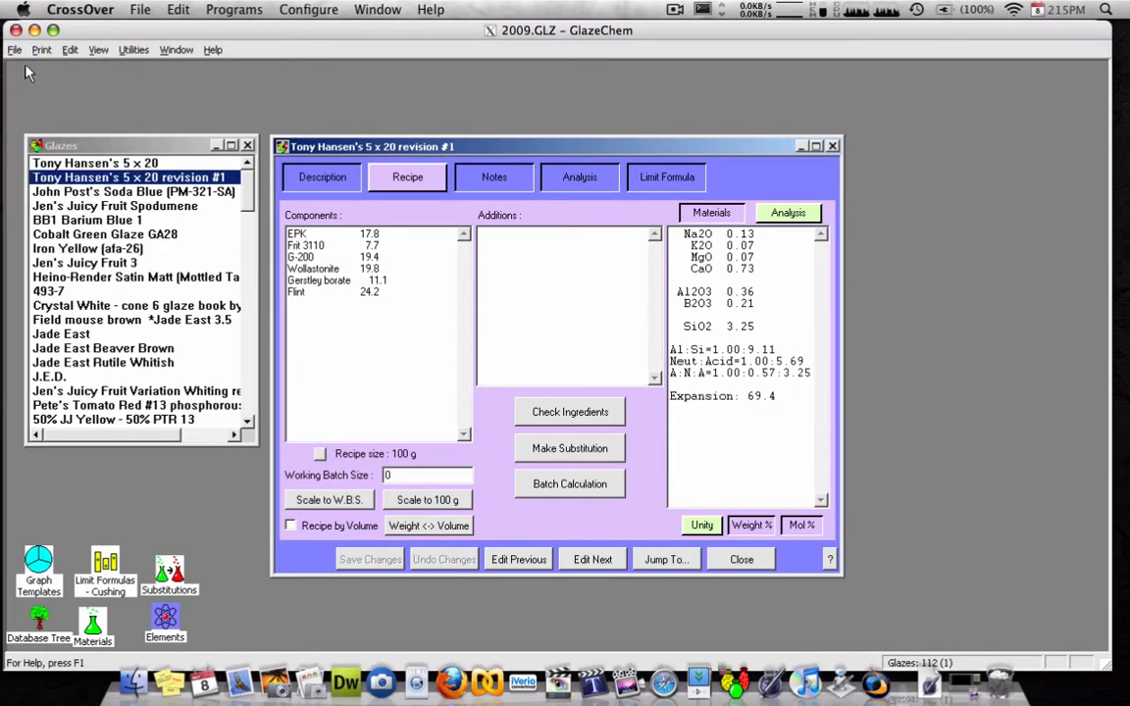
# Open the original 5 x 20 glaze and arrange its analysis directly above the revision #1 analysis for comparison.
pyautogui.doubleClick(125, 165)
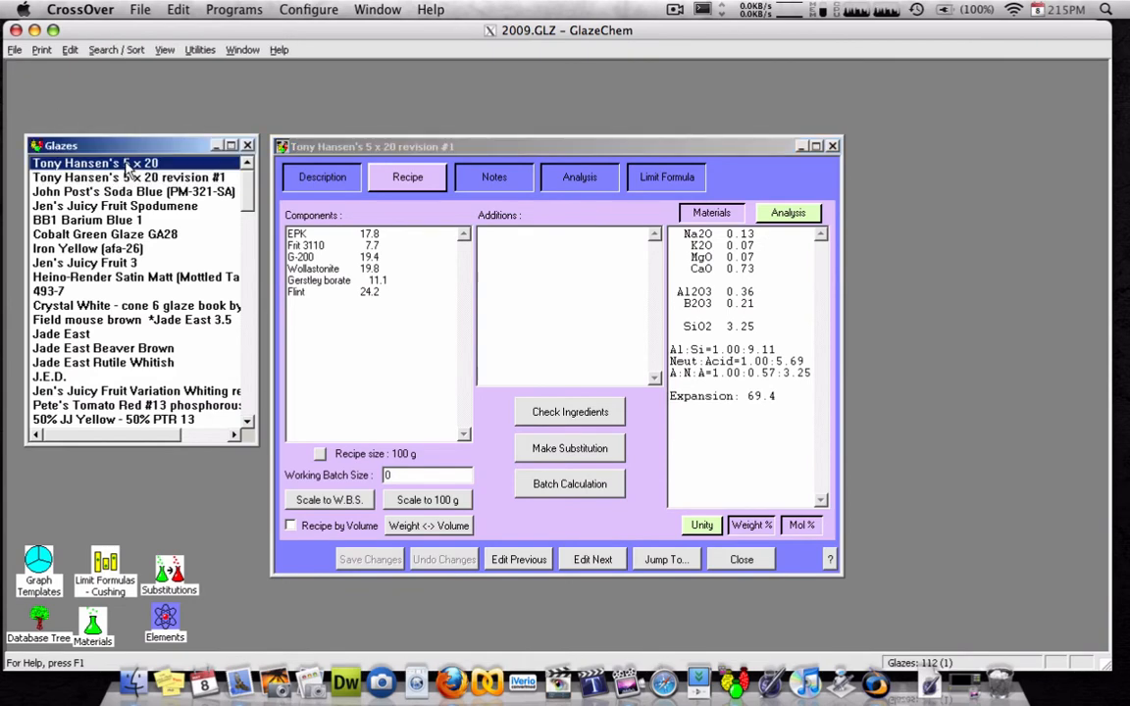
pyautogui.click(582, 179)
pyautogui.moveTo(615, 149); pyautogui.dragTo(811, 66)
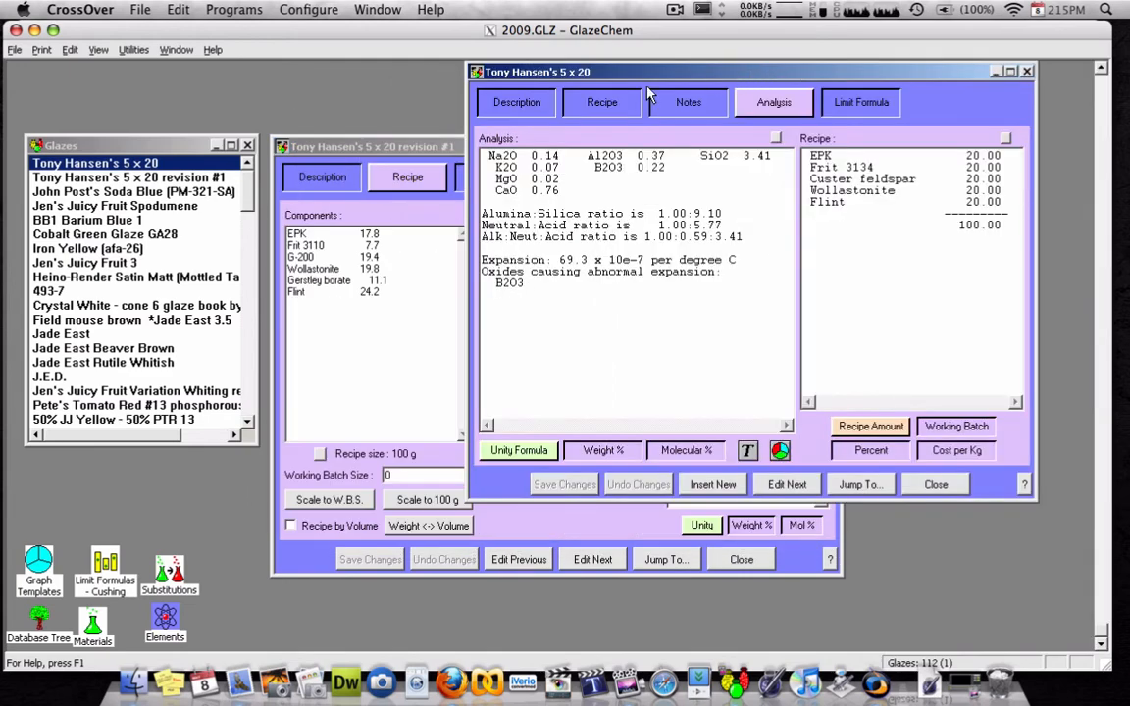
pyautogui.moveTo(392, 148); pyautogui.dragTo(586, 324)
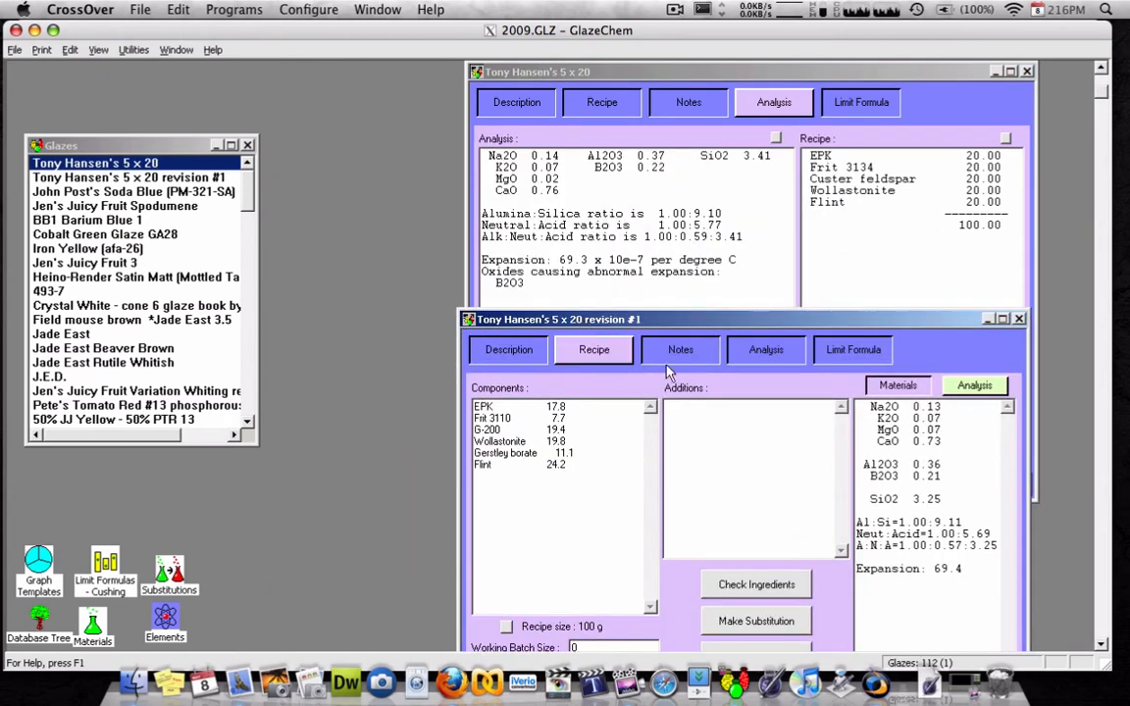
pyautogui.click(769, 361)
pyautogui.moveTo(773, 321); pyautogui.dragTo(780, 323)
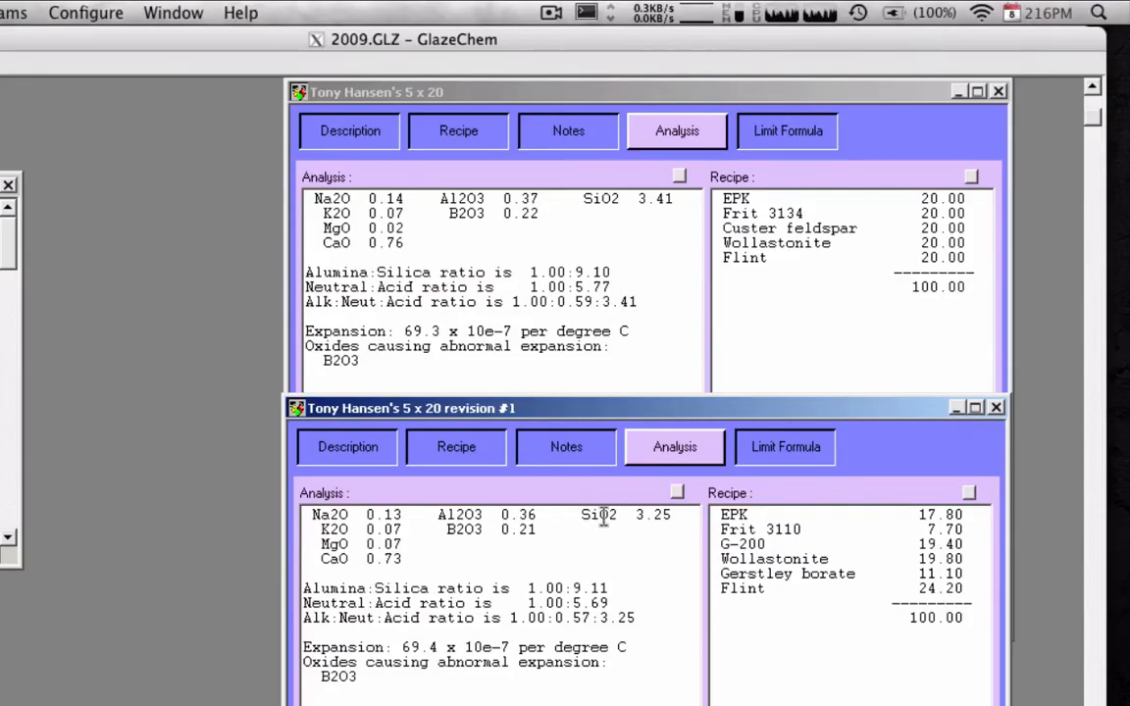
# Return to the revision #1 recipe and try a Flint amount of 26.
pyautogui.click(482, 453)
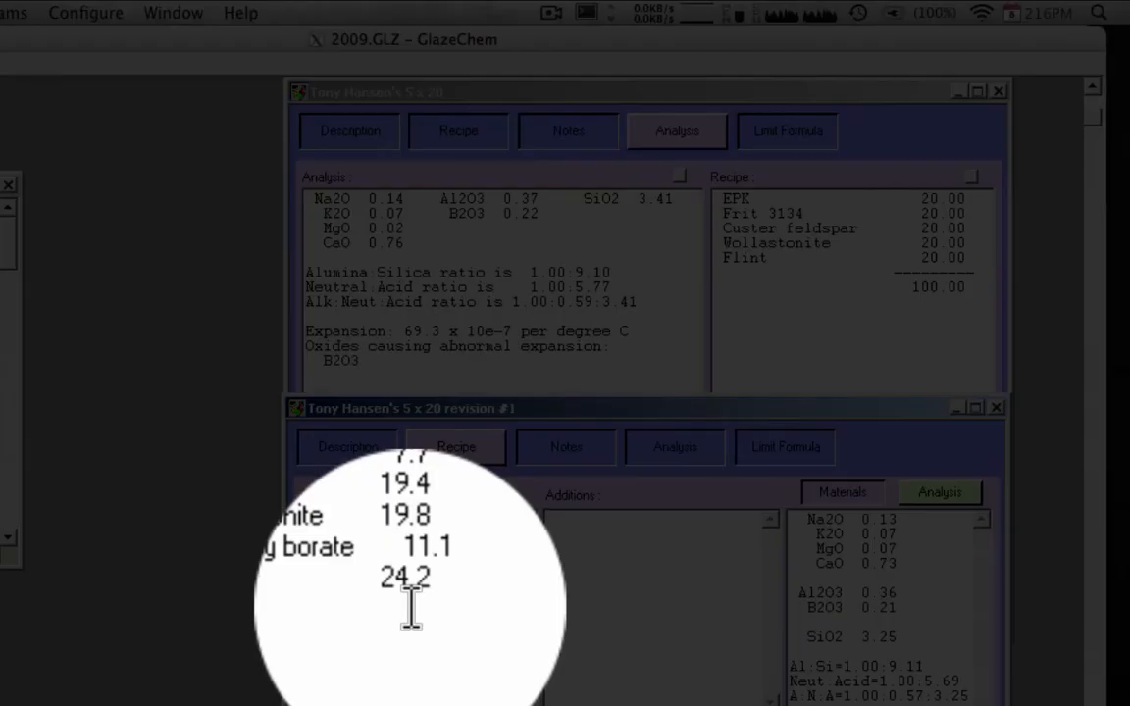
pyautogui.moveTo(398, 586); pyautogui.dragTo(422, 594)
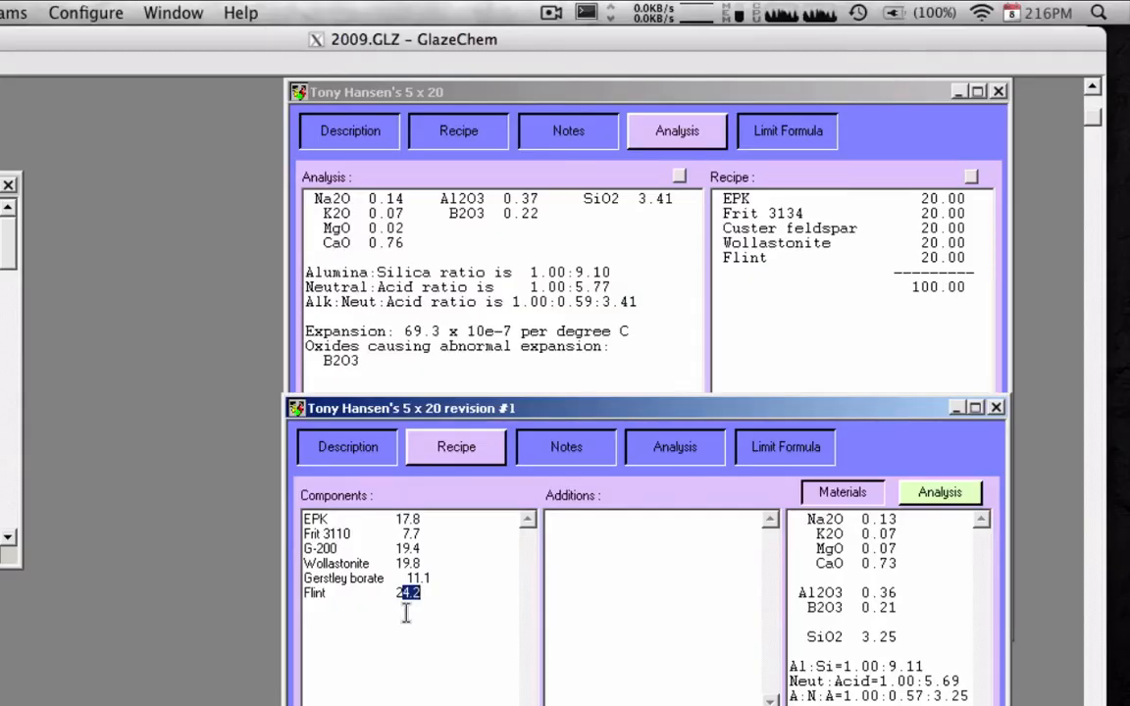
pyautogui.write('6')
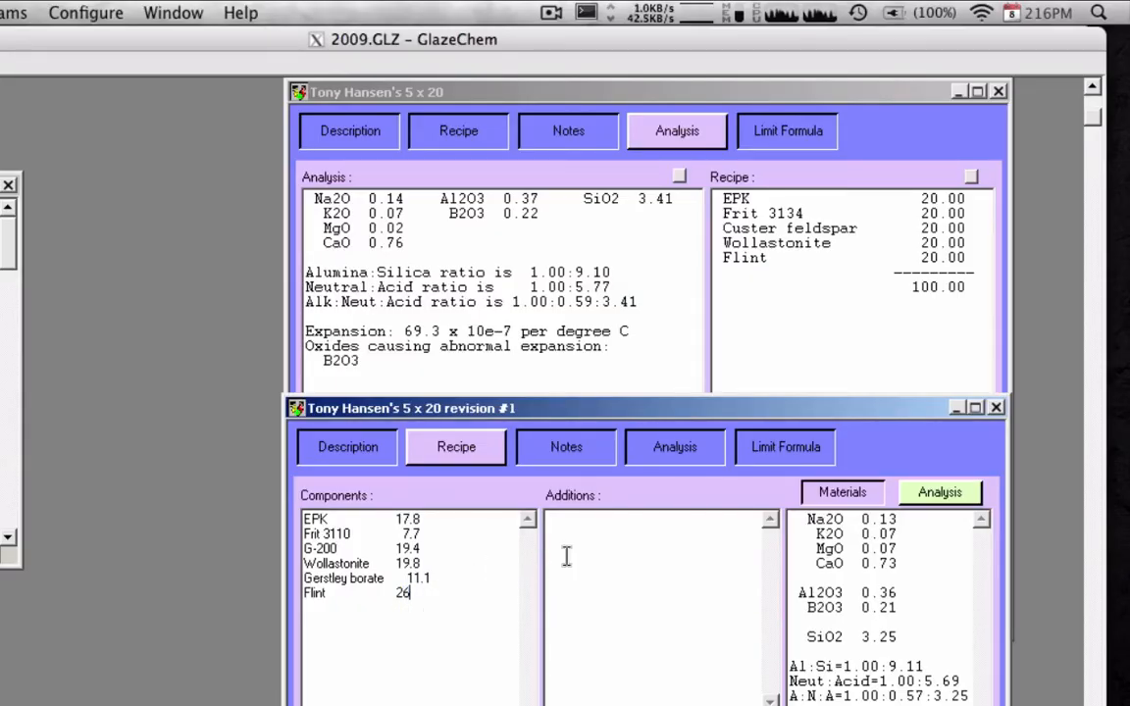
pyautogui.click(580, 552)
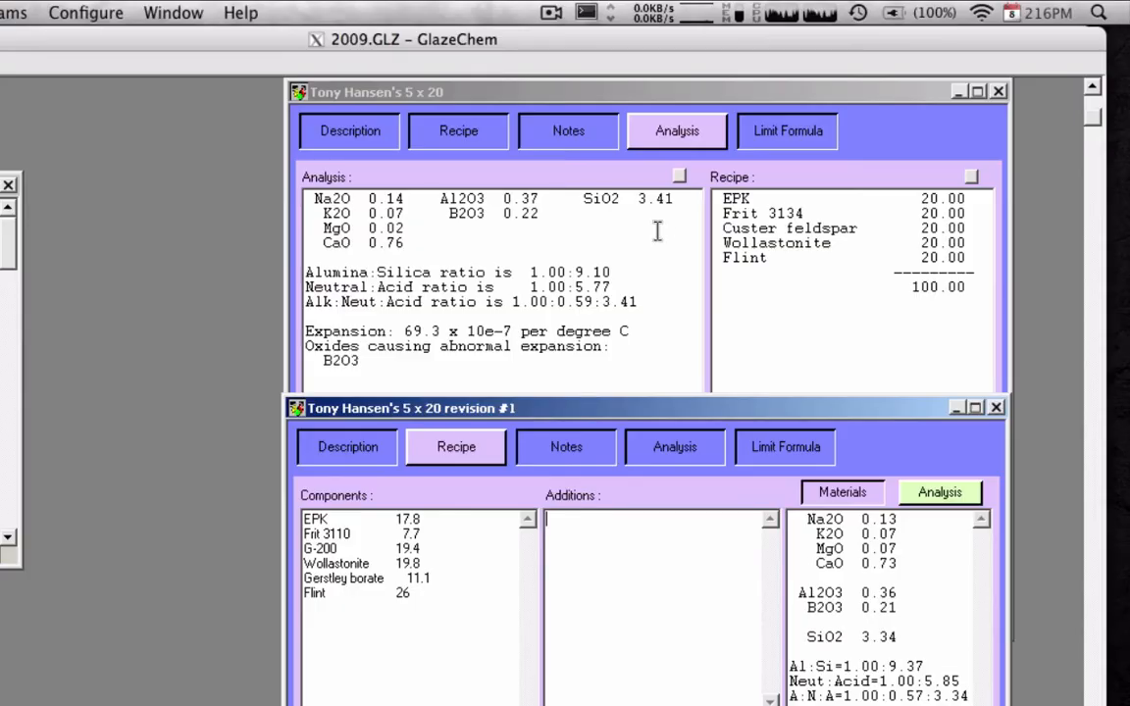
# Try Flint amounts of 30 and 28 in the revision #1 recipe to compare the resulting SiO2.
pyautogui.click(404, 600)
pyautogui.doubleClick(402, 593)
pyautogui.write('30')
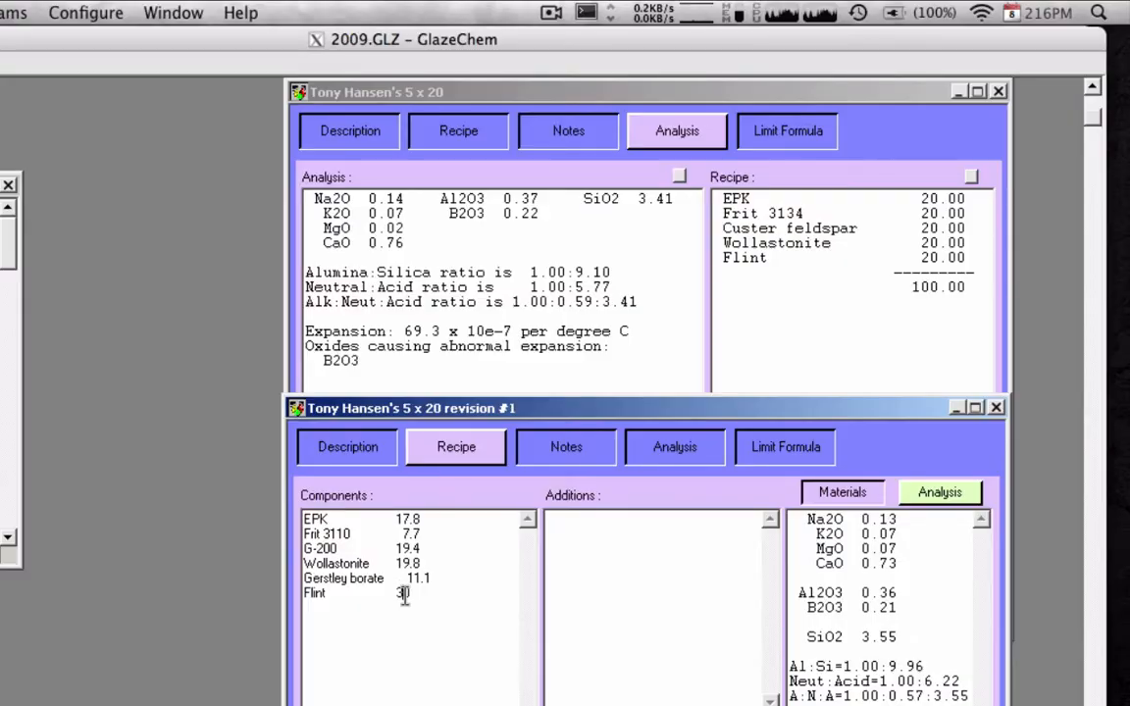
pyautogui.doubleClick(402, 593)
pyautogui.write('28')
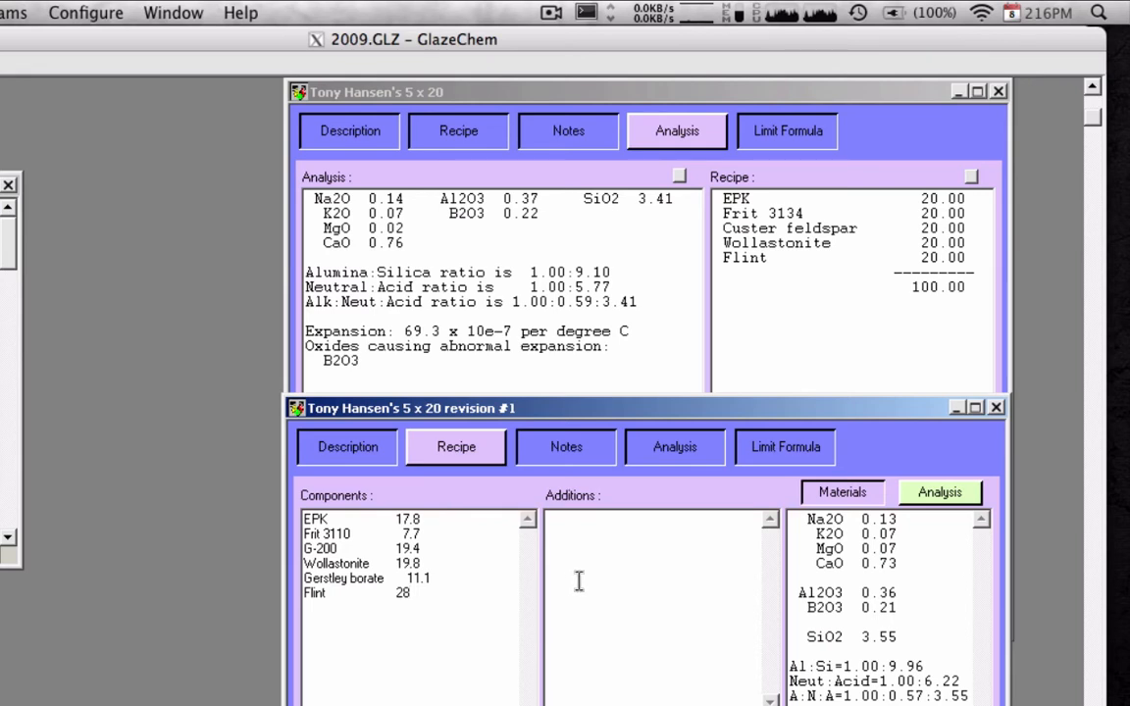
pyautogui.click(575, 583)
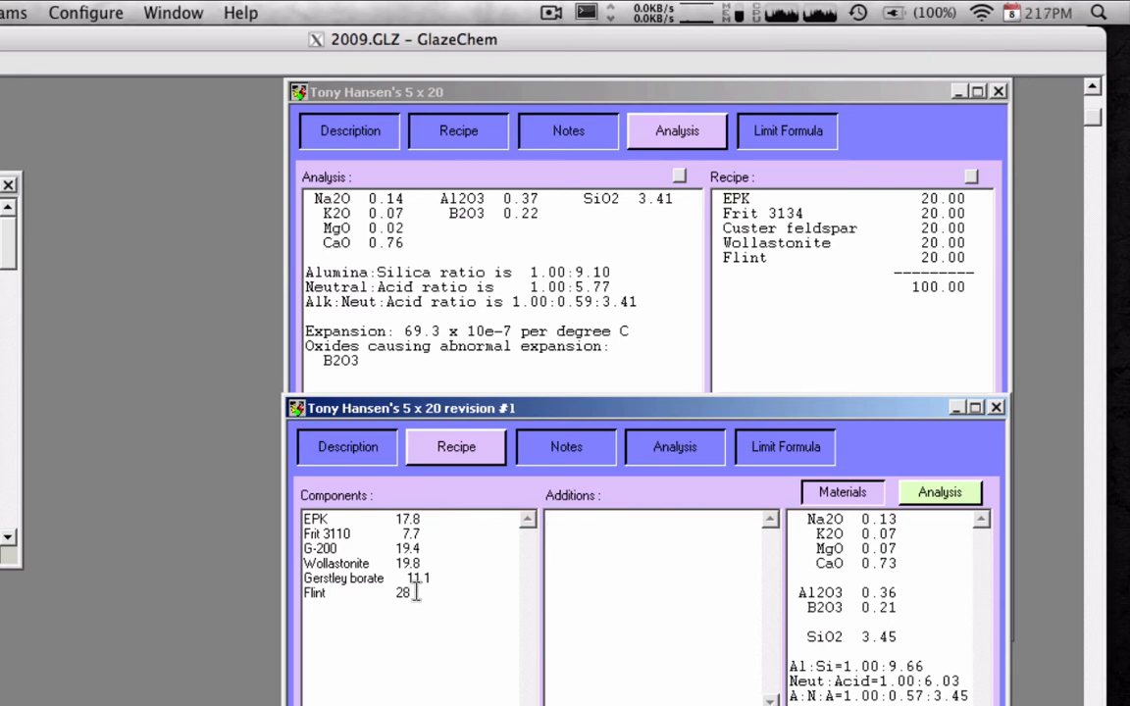
# Fine-tune the Flint amount through 27.5 to 27.4 to match the original glaze's SiO2.
pyautogui.moveTo(403, 594); pyautogui.dragTo(378, 641)
pyautogui.write('7.5')
pyautogui.click(613, 544)
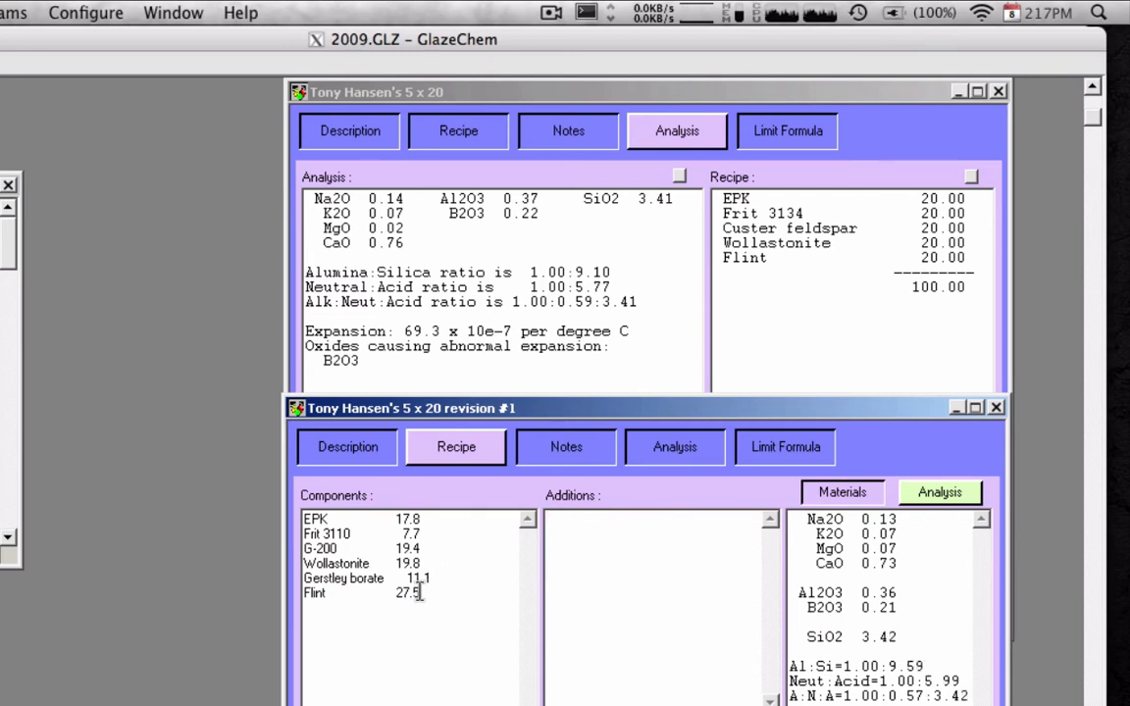
pyautogui.moveTo(420, 594); pyautogui.dragTo(412, 602)
pyautogui.write('4')
pyautogui.click(592, 581)
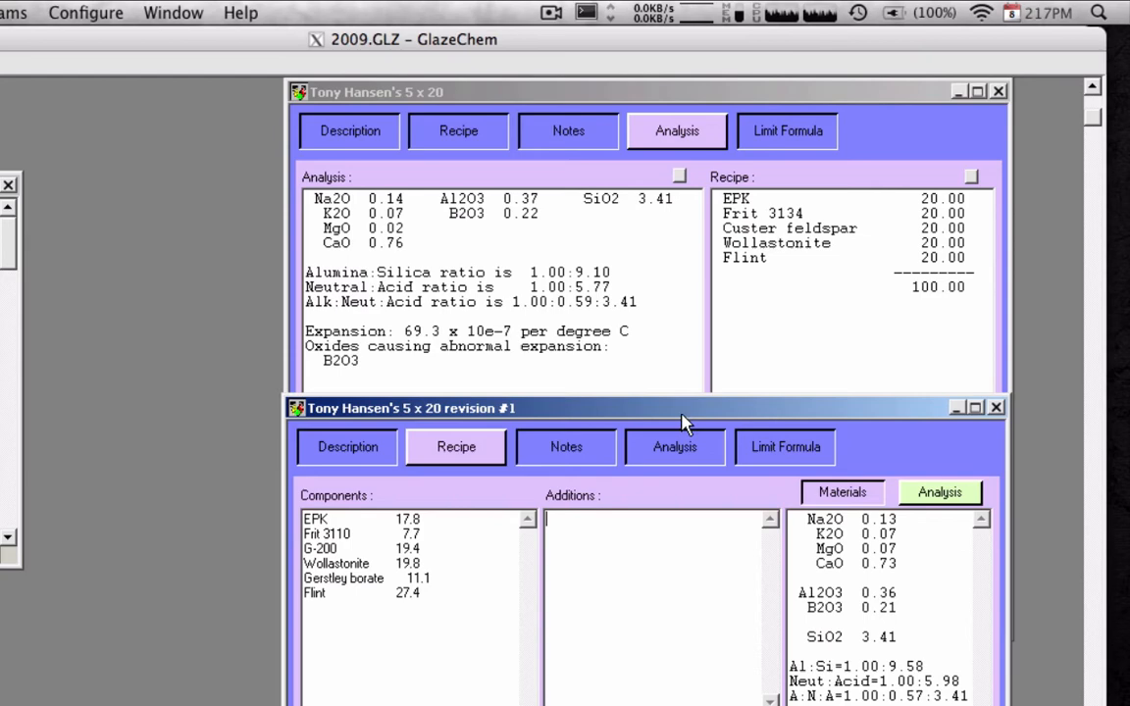
# Scale the revision #1 components to total 100 g, with the amounts rounded to the nearest 0.1.
pyautogui.moveTo(684, 421); pyautogui.dragTo(522, 176)
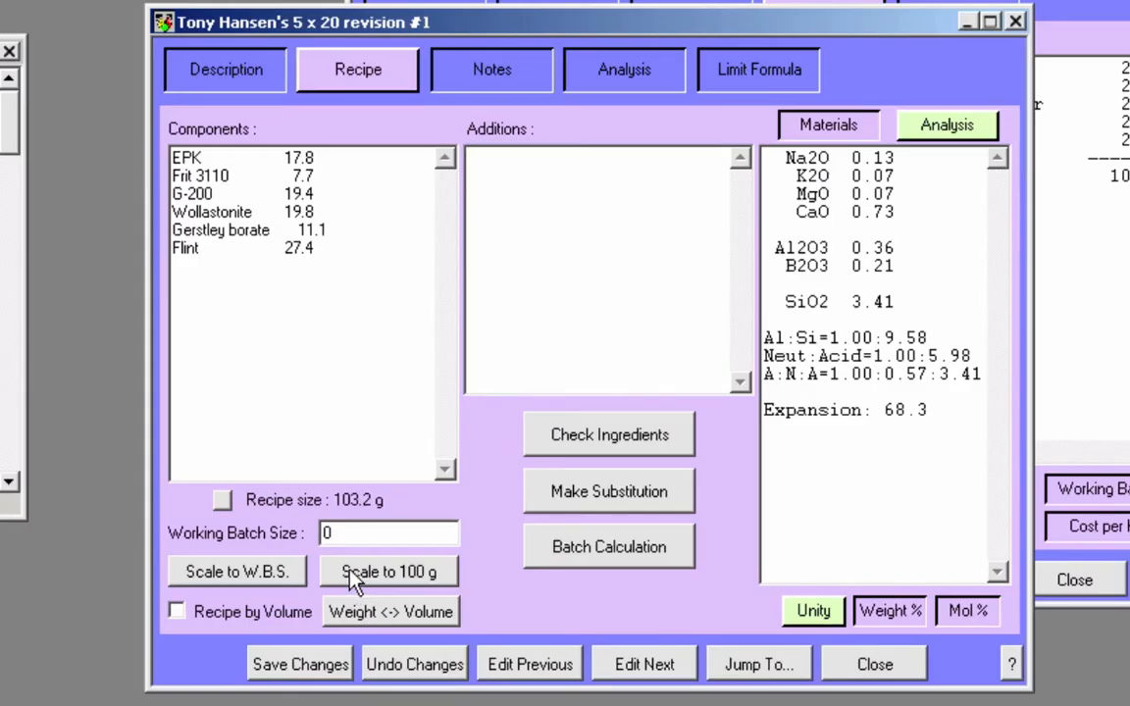
pyautogui.click(292, 616)
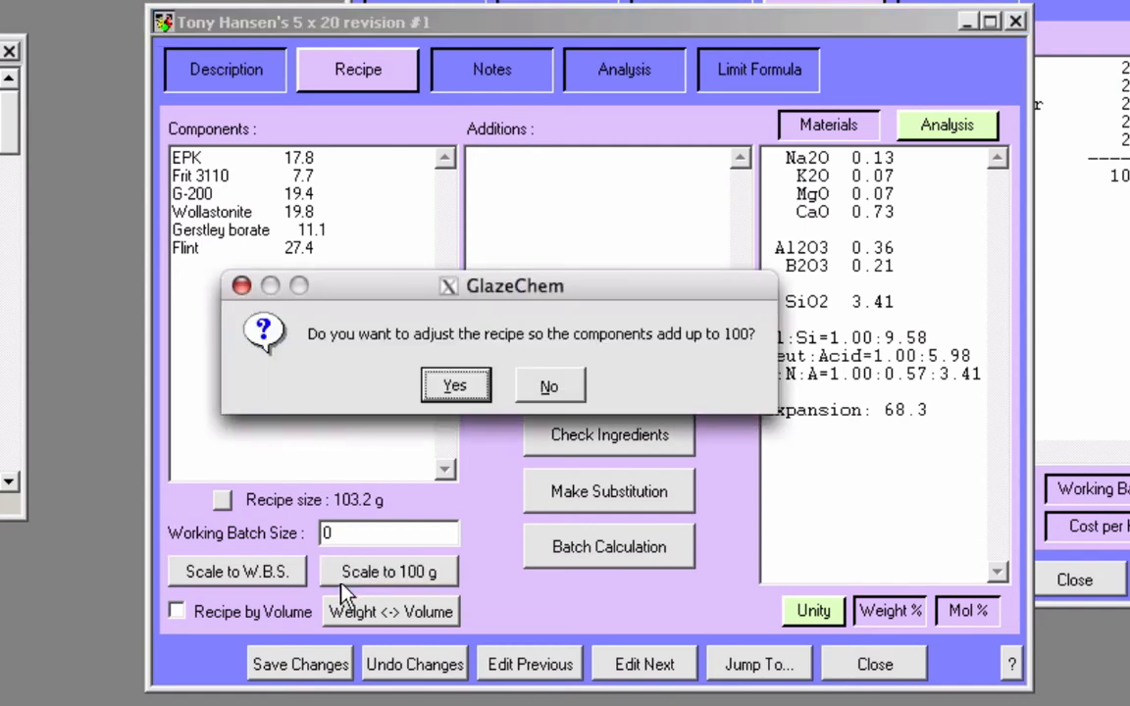
pyautogui.click(471, 385)
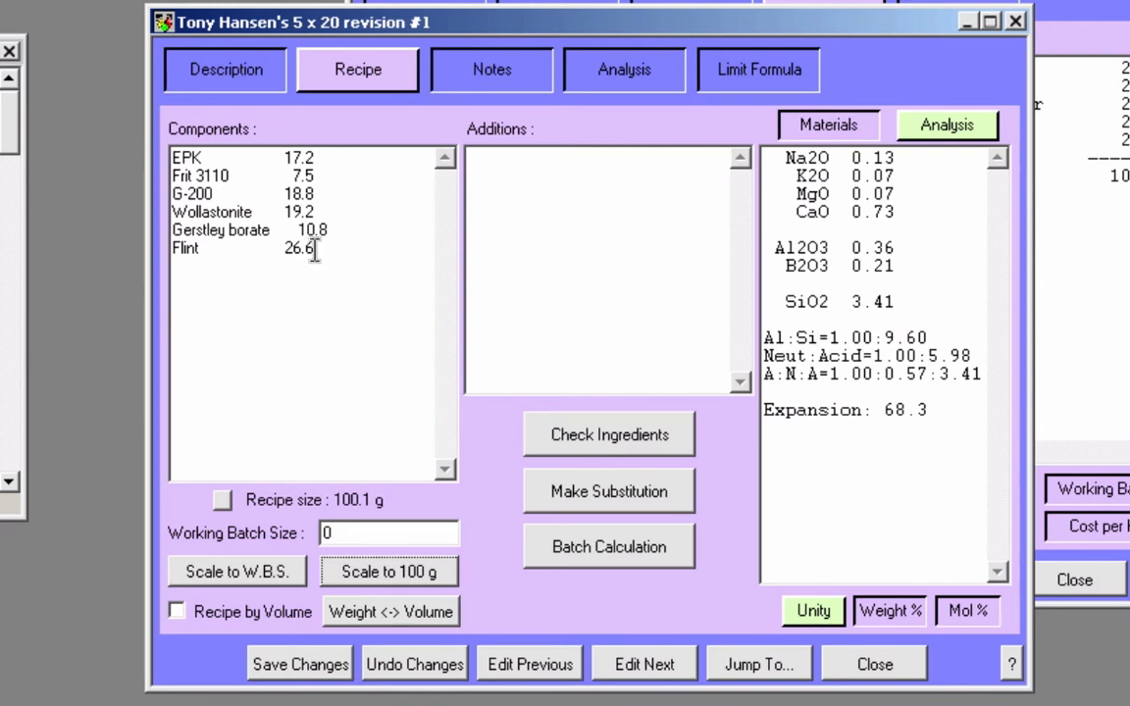
# Set the Flint amount to 26.5 in the rescaled recipe.
pyautogui.moveTo(314, 249); pyautogui.dragTo(306, 249)
pyautogui.write('5')
pyautogui.click(526, 262)
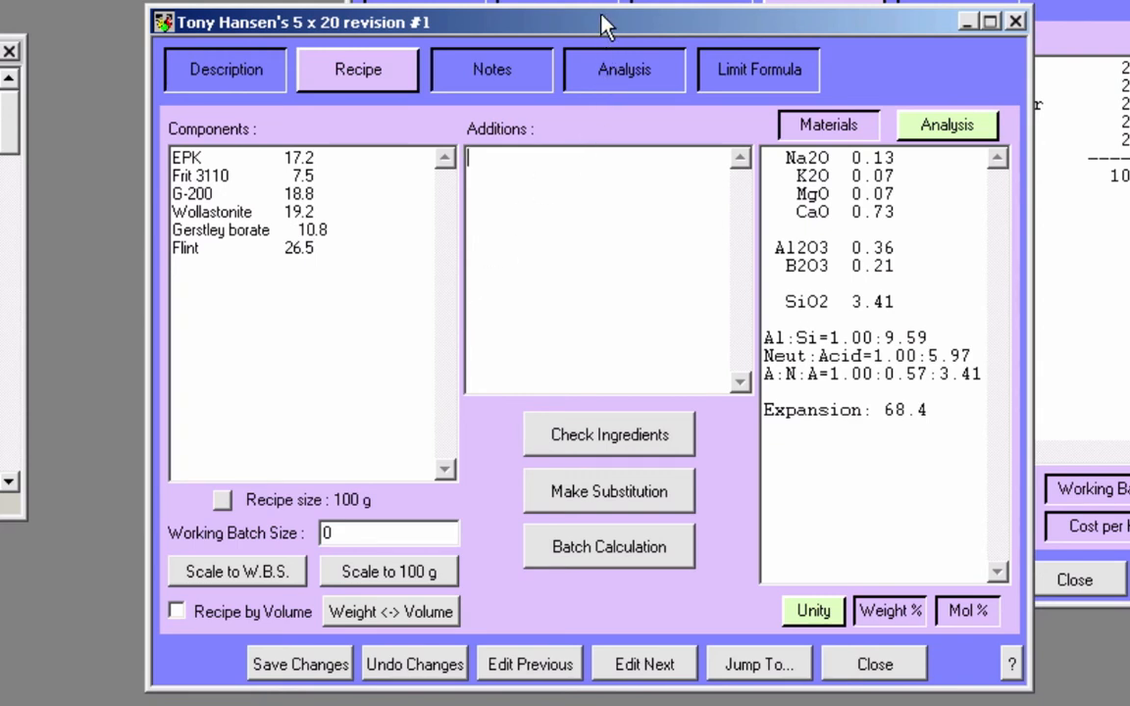
# Set the working batch size of the revision #1 recipe to 400.
pyautogui.moveTo(594, 25); pyautogui.dragTo(599, 71)
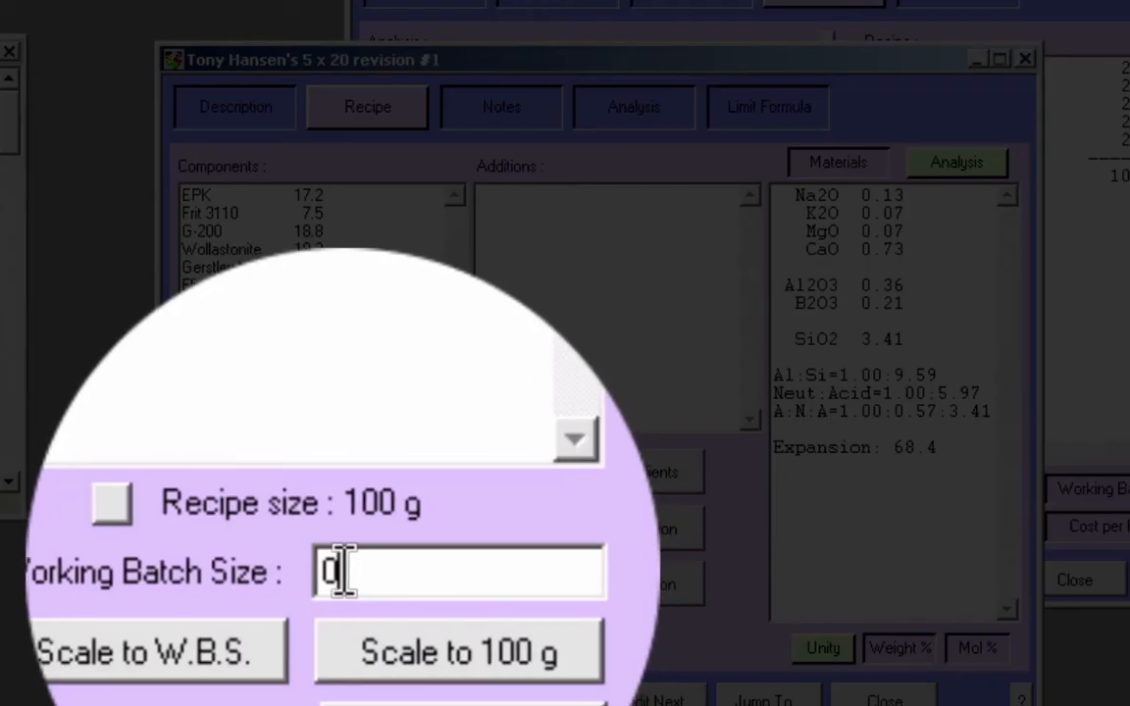
pyautogui.doubleClick(336, 571)
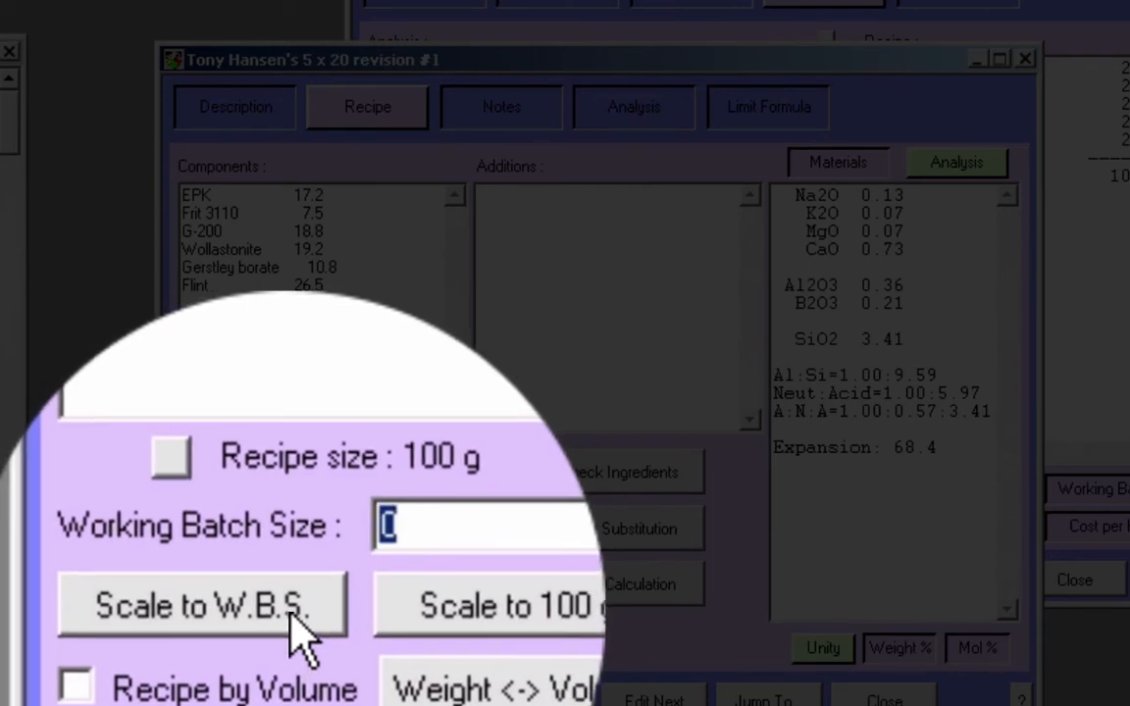
pyautogui.write('4')
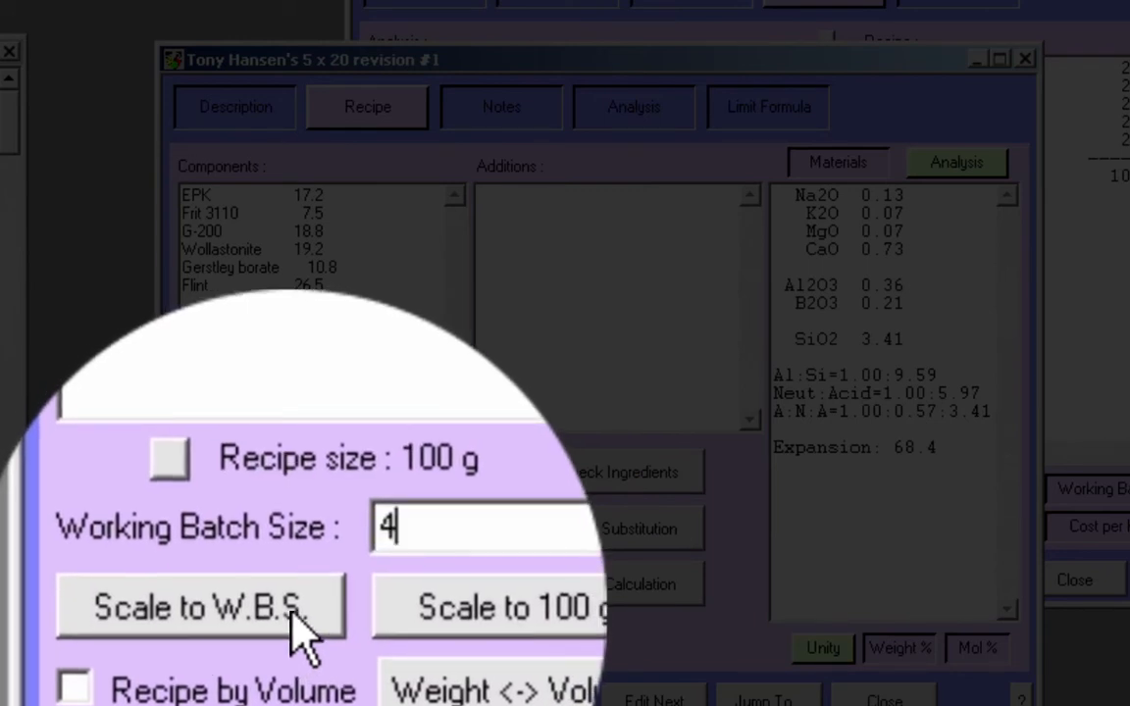
pyautogui.write('00')
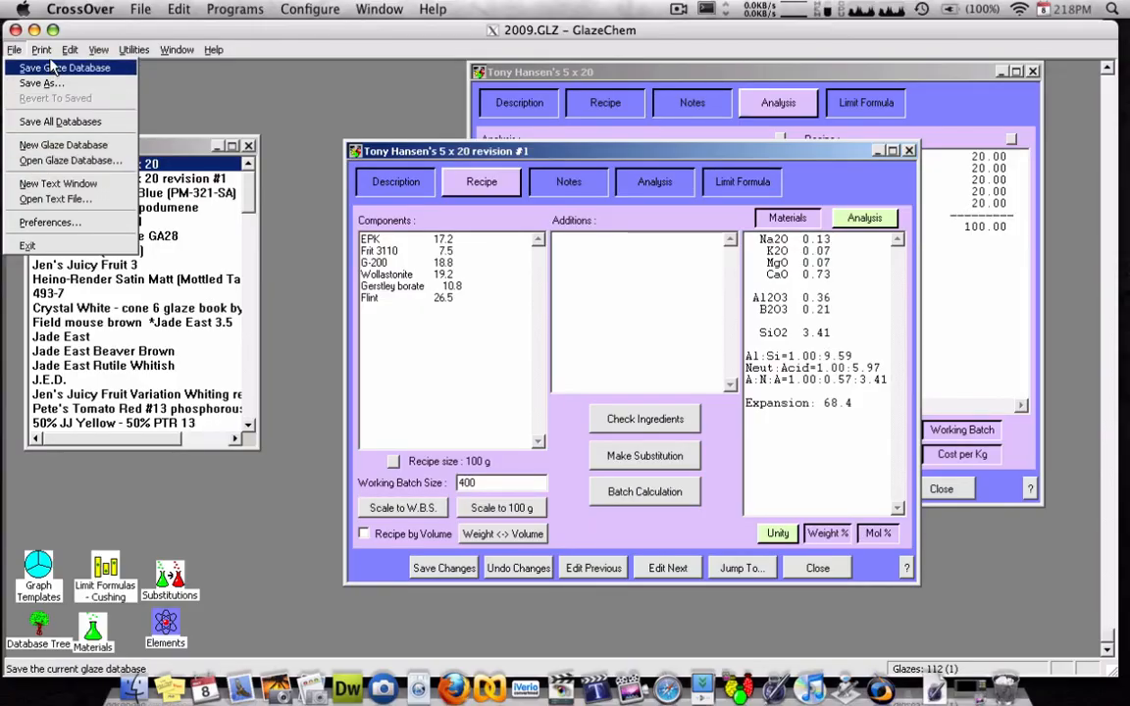
# Open the print preview of the revision #1 glaze report and enlarge it to examine the batch weights, chemical analysis and cost summary.
pyautogui.moveTo(132, 136)
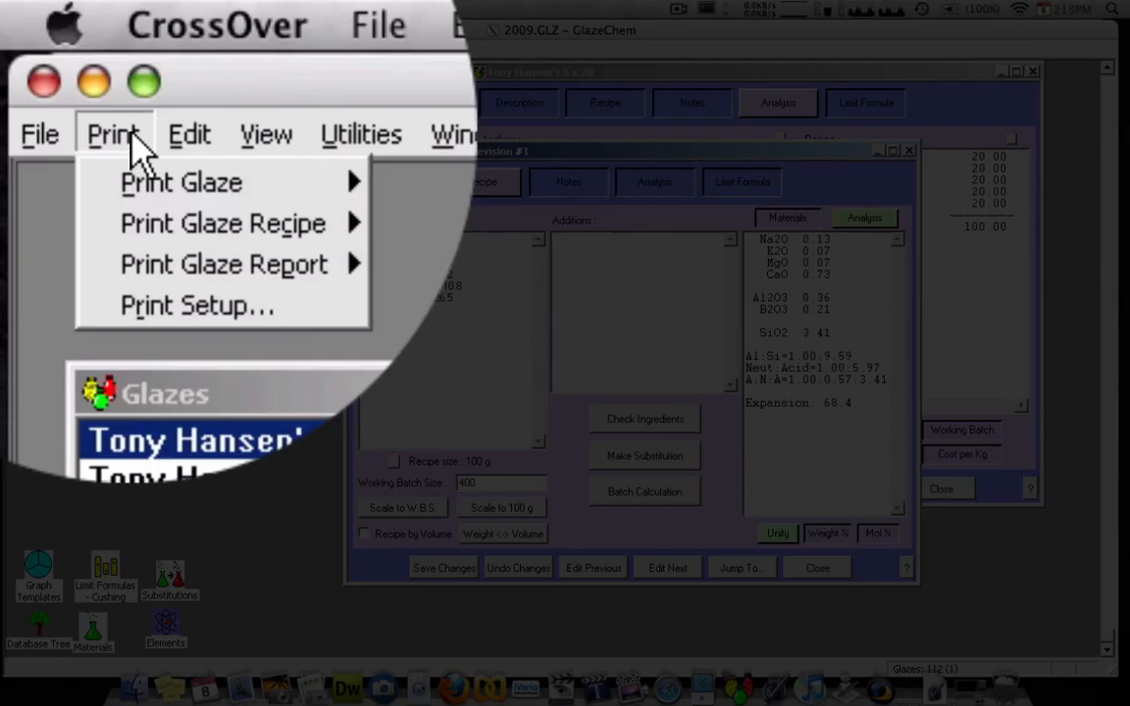
pyautogui.moveTo(160, 267)
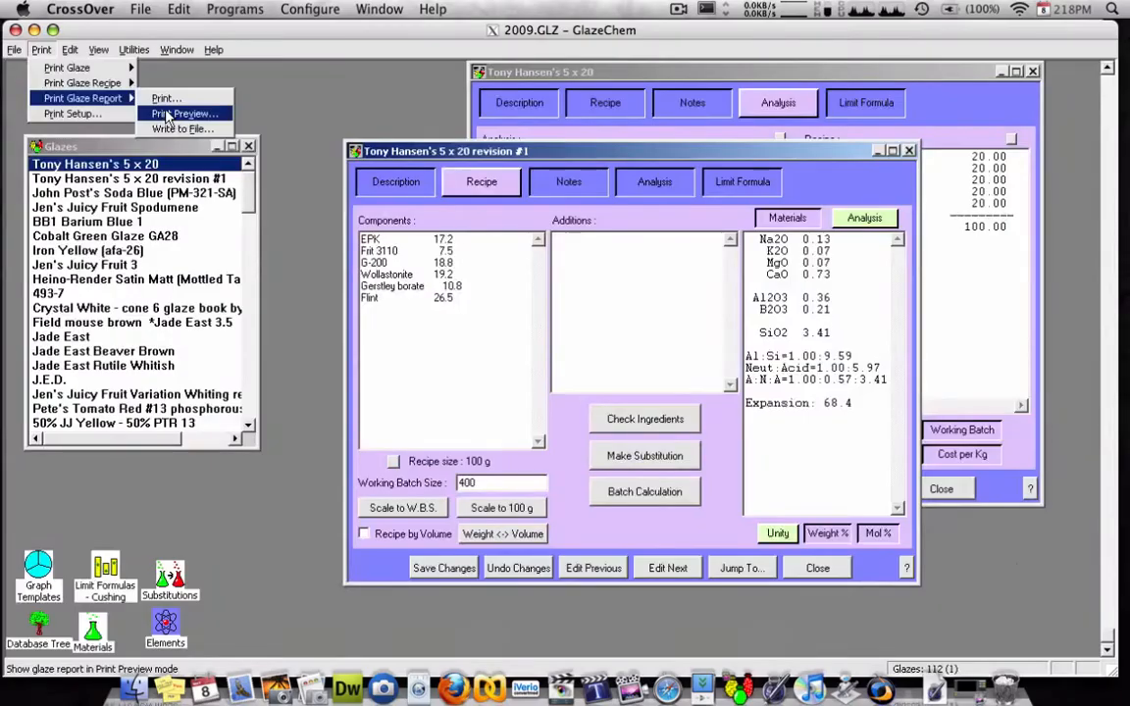
pyautogui.click(165, 111)
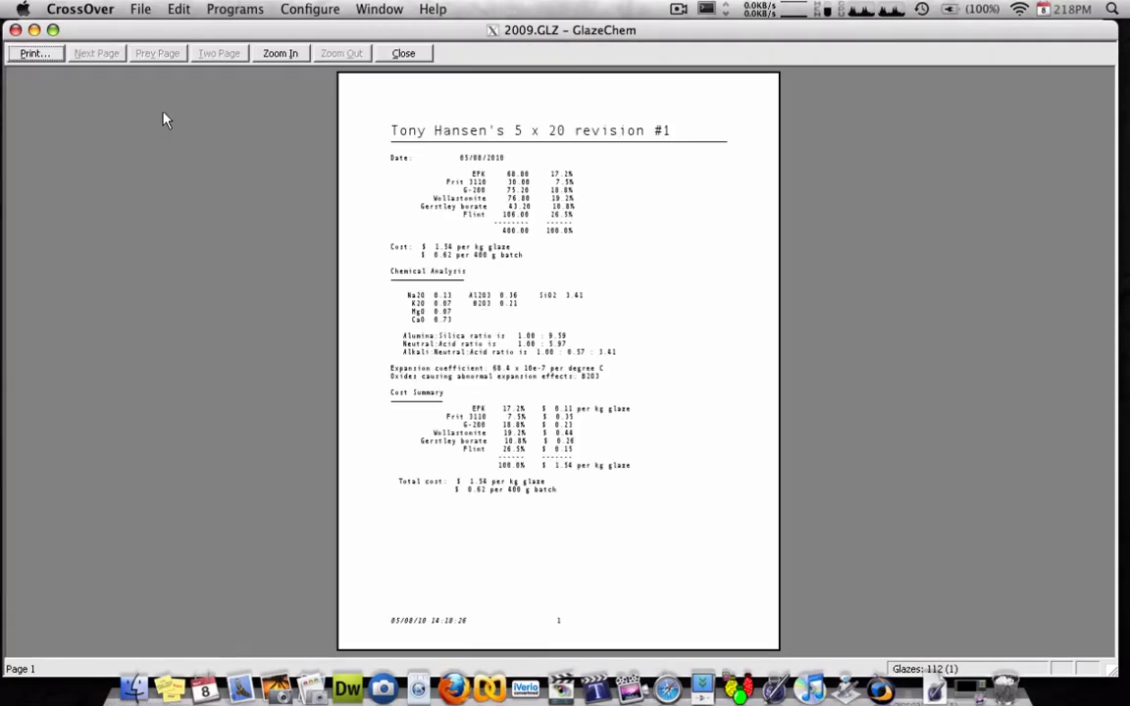
pyautogui.click(488, 258)
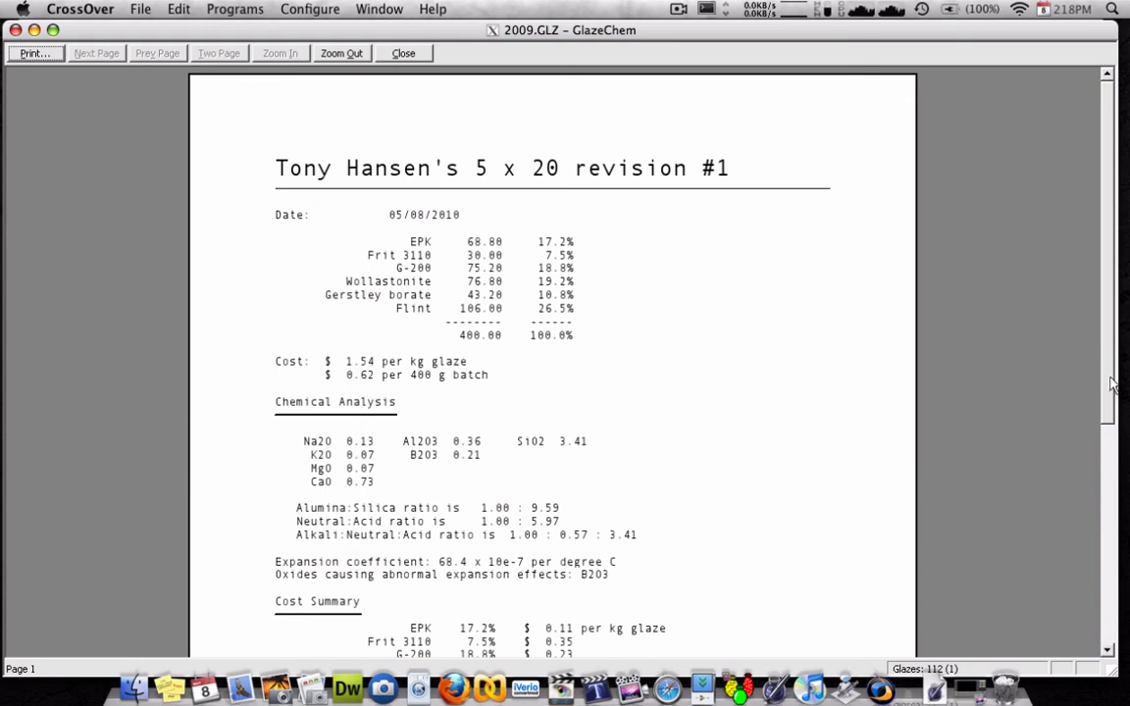
pyautogui.scroll(-3, 1026, 449)
pyautogui.scroll(-1, 1086, 475)
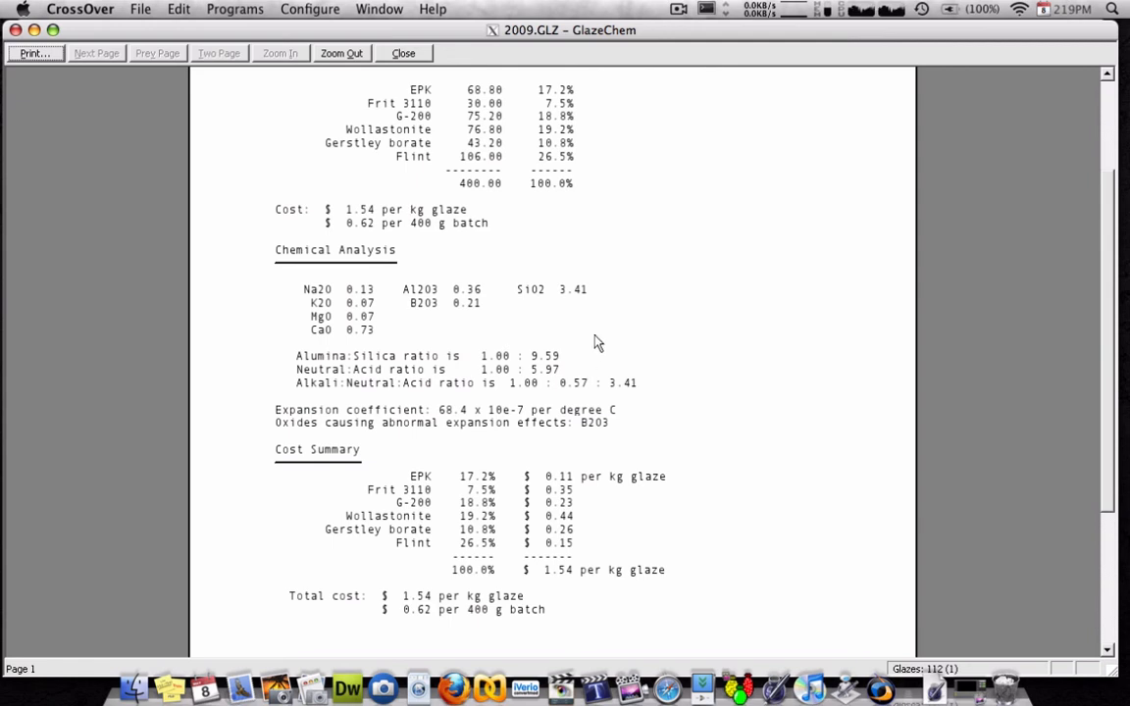
pyautogui.scroll(-4, 1084, 446)
pyautogui.scroll(14, 1084, 446)
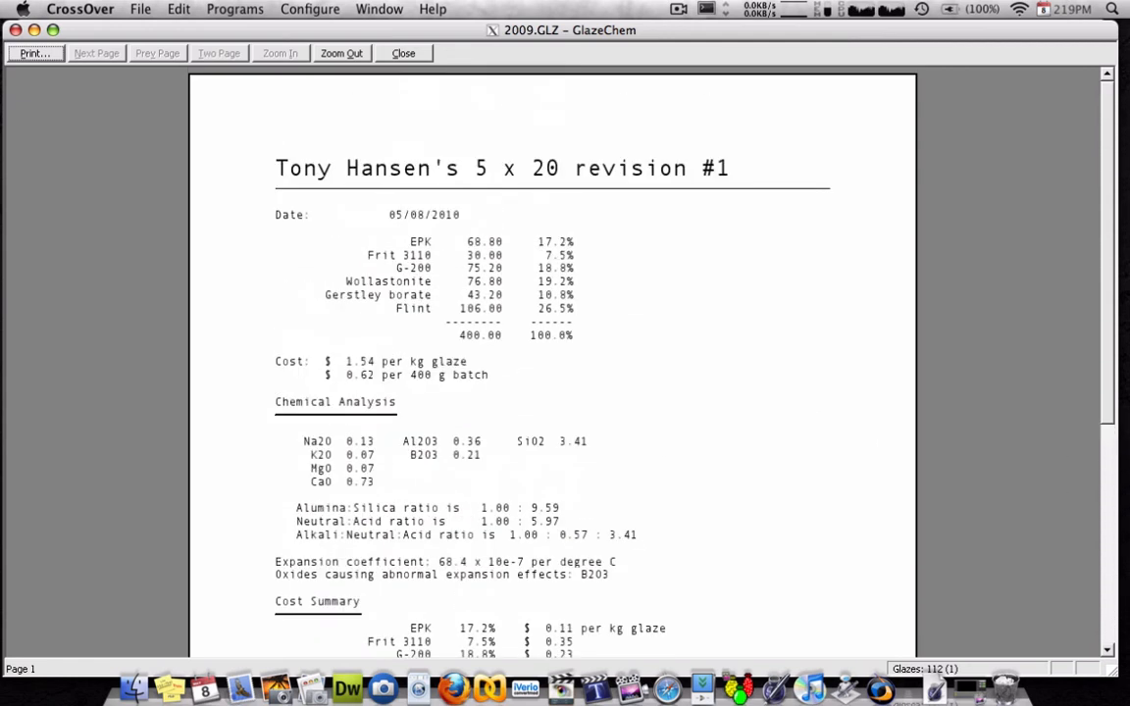
# Leave the report preview, preview the printable glaze recipe for revision #1 instead, and enlarge it to examine the component weights per batch size.
pyautogui.click(15, 30)
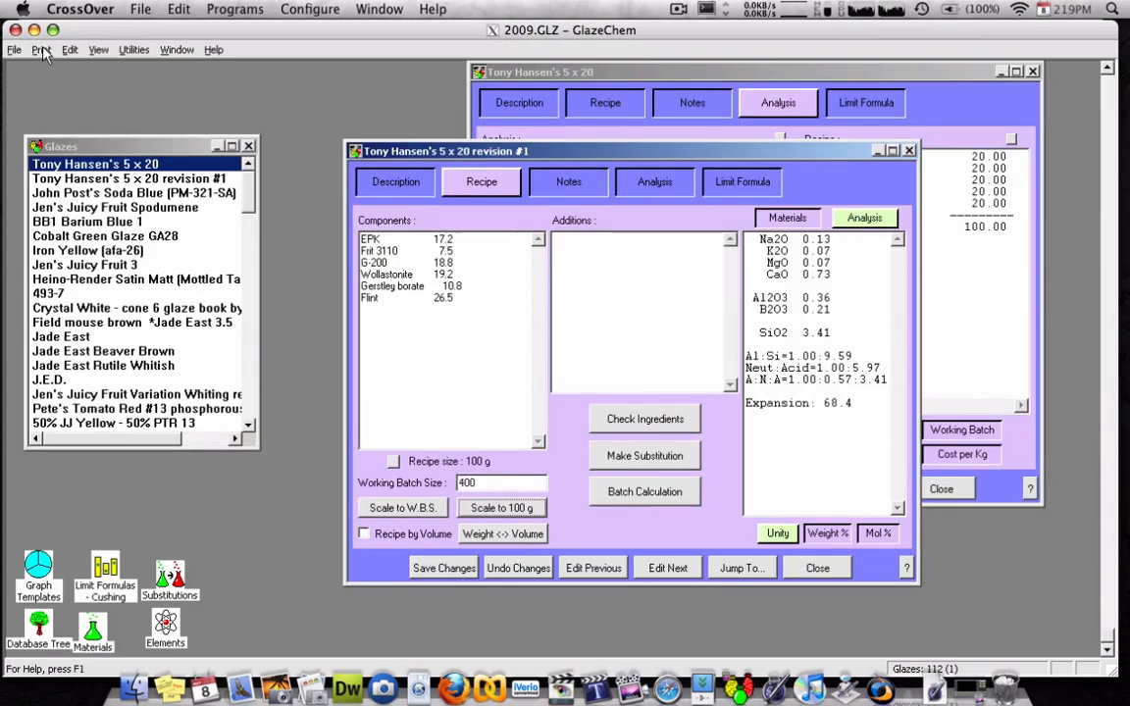
pyautogui.click(41, 49)
pyautogui.moveTo(49, 86)
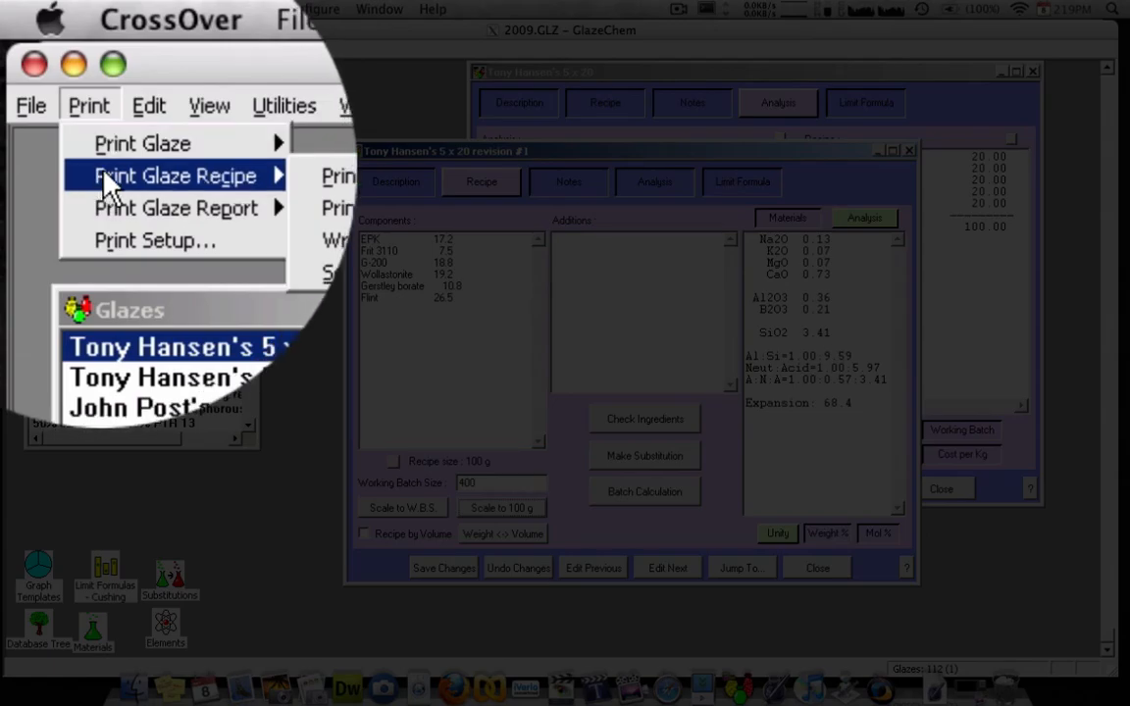
pyautogui.click(149, 102)
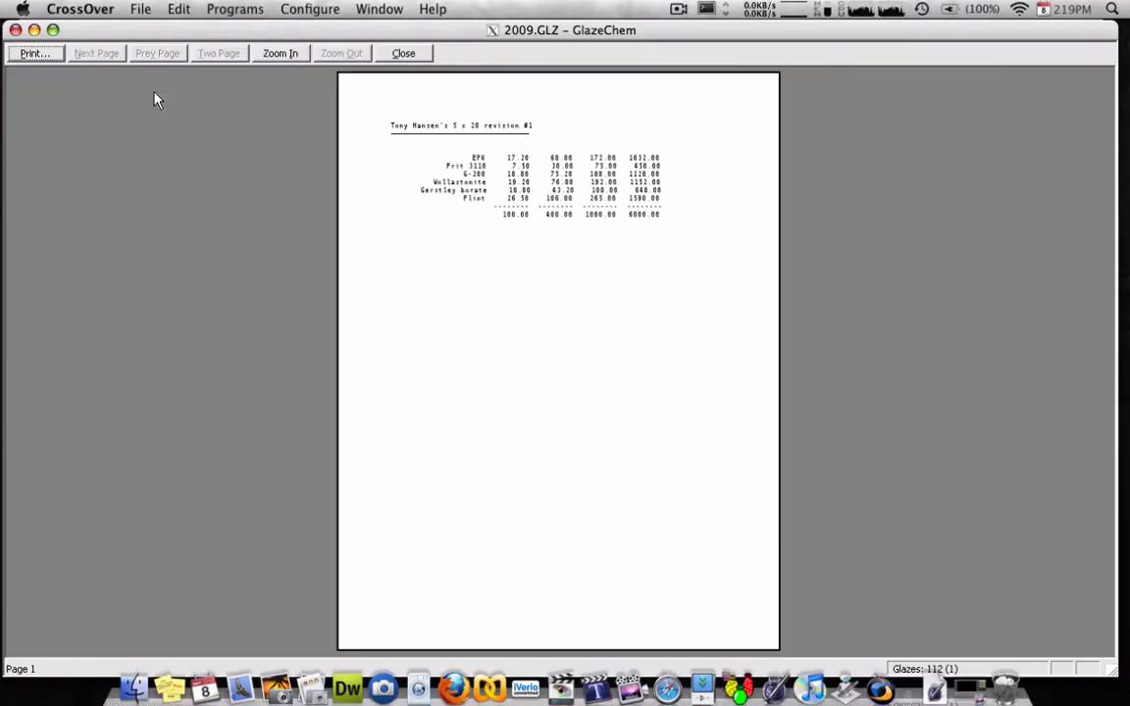
pyautogui.click(556, 218)
pyautogui.click(561, 222)
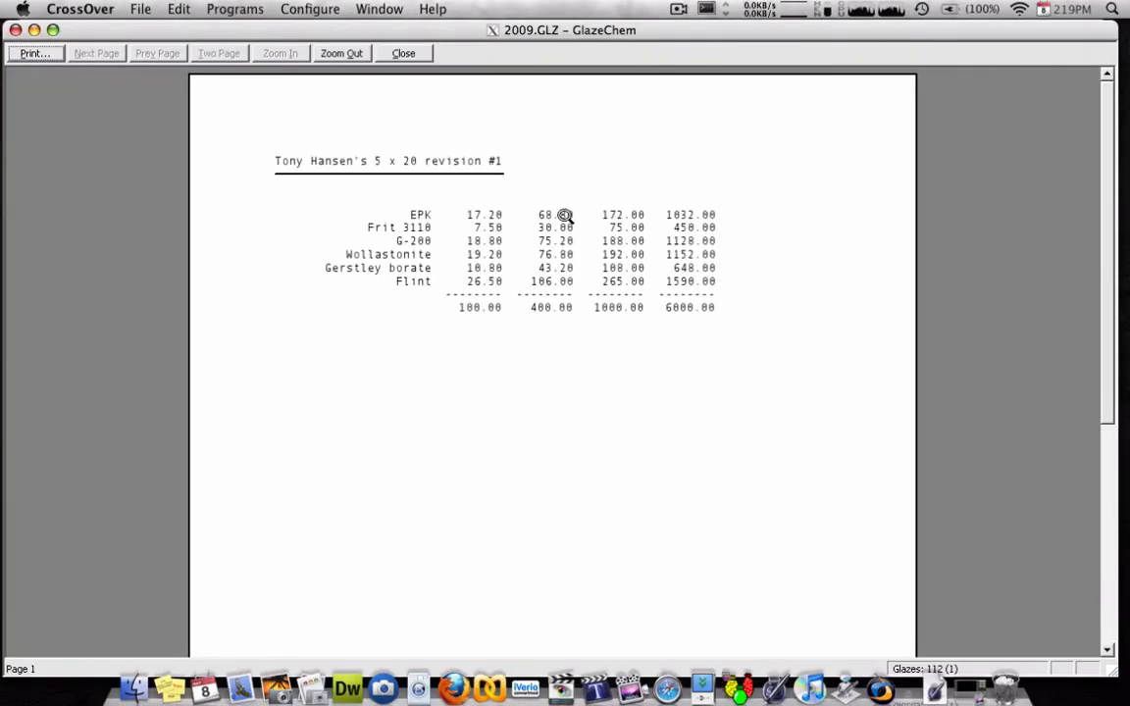
pyautogui.click(565, 224)
pyautogui.click(567, 218)
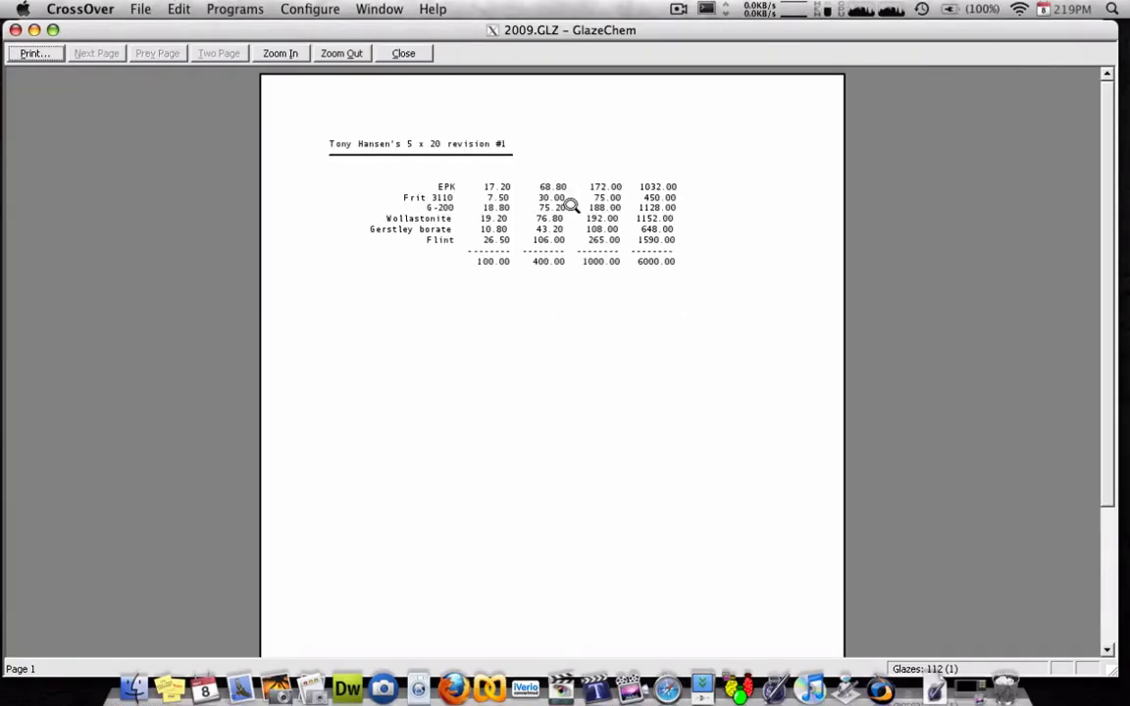
pyautogui.click(573, 214)
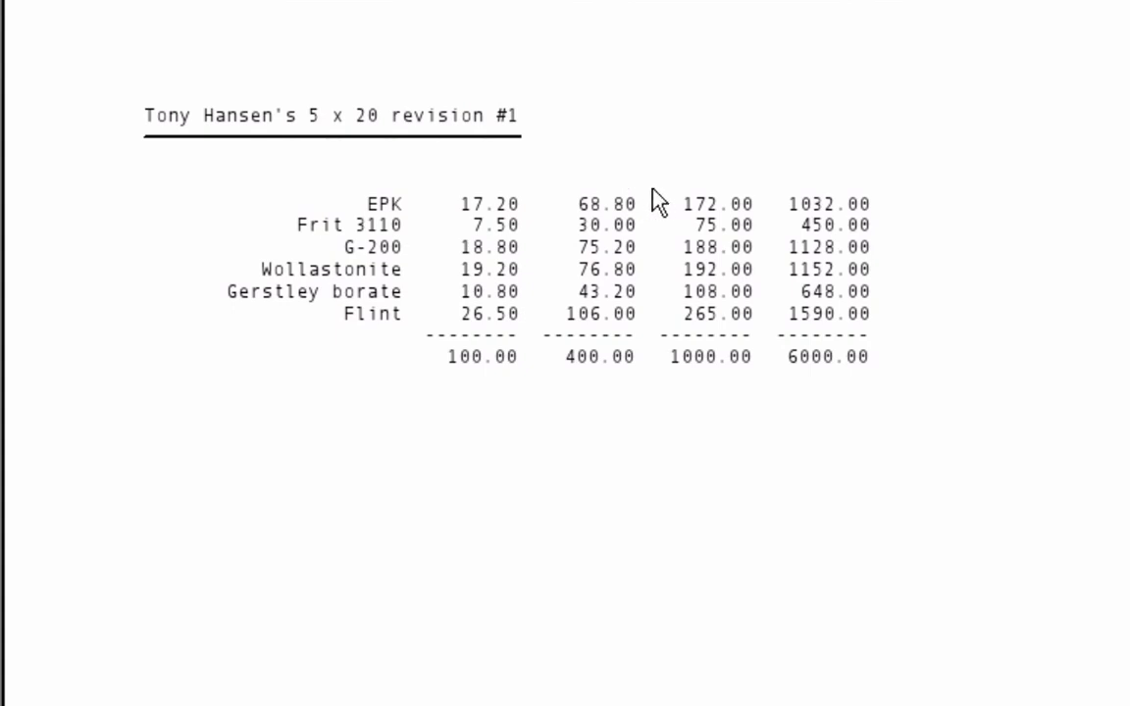